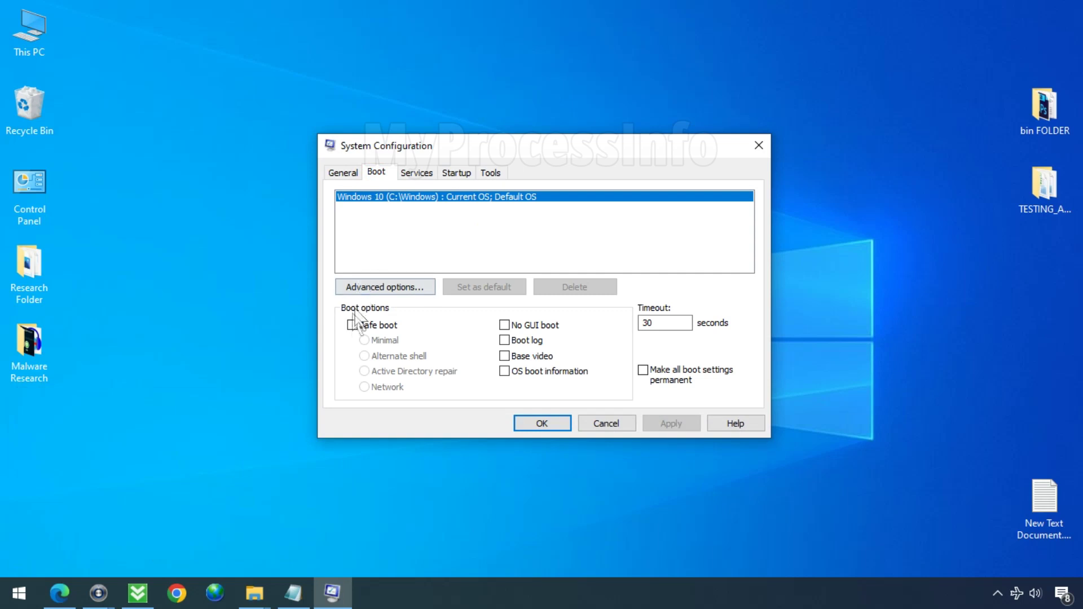
Enable Safe boot with the Minimal option in the boot settings, apply it and restart the computer.
click(352, 325)
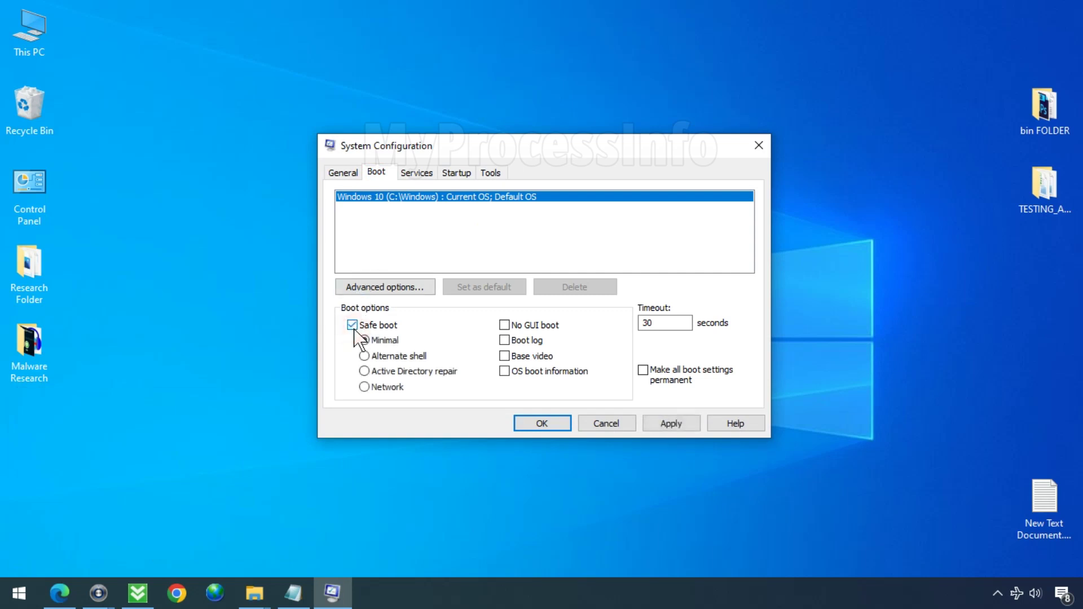
click(670, 423)
click(549, 423)
click(489, 325)
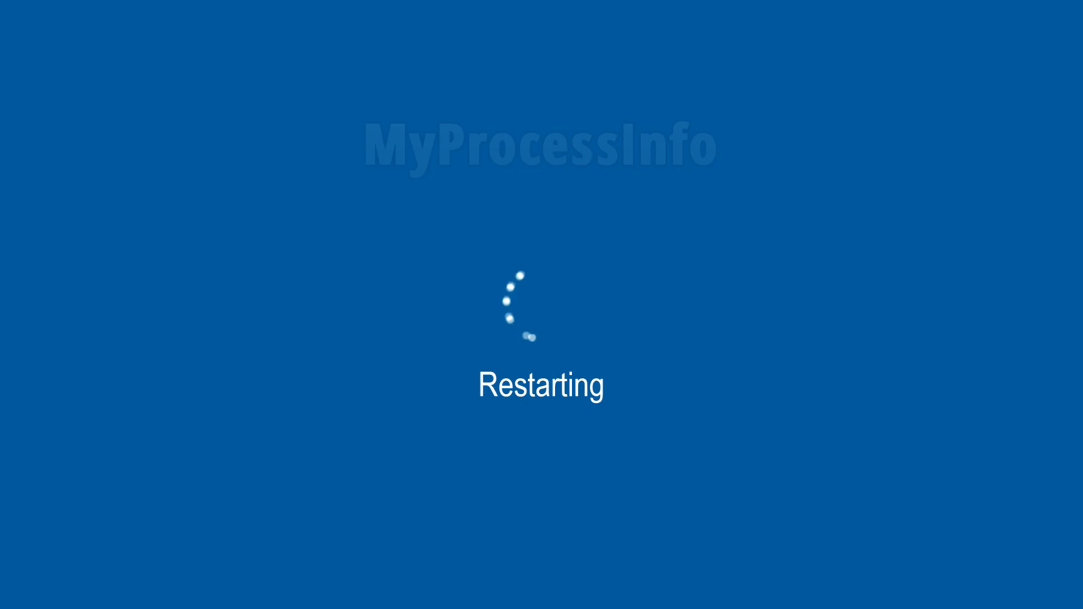
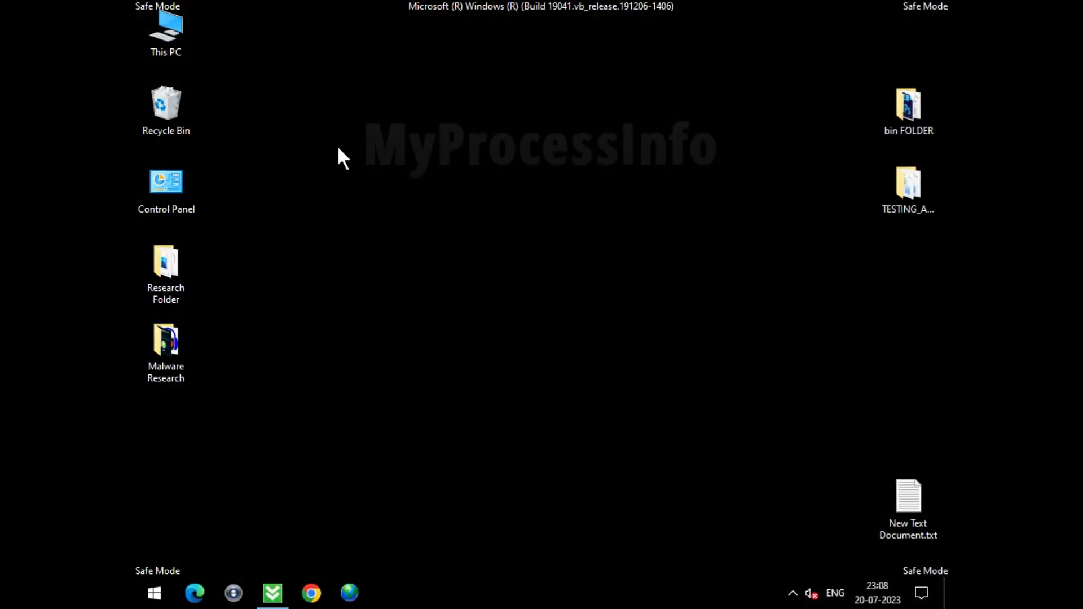
Browse to Local Disk (C:) in a maximized file window and open the ProgramData folder.
click(181, 23)
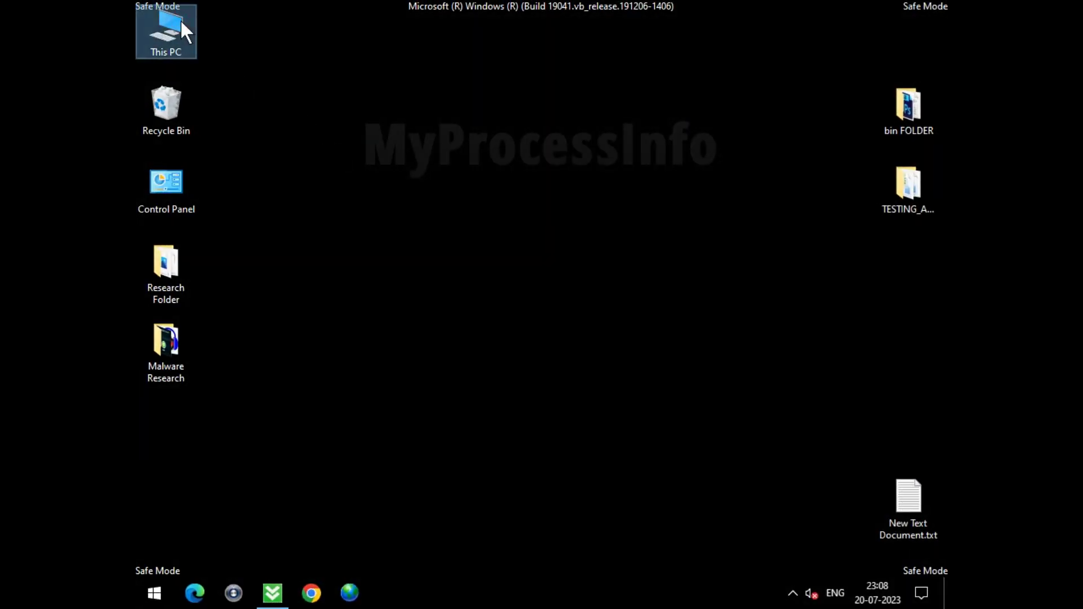
double_click(180, 23)
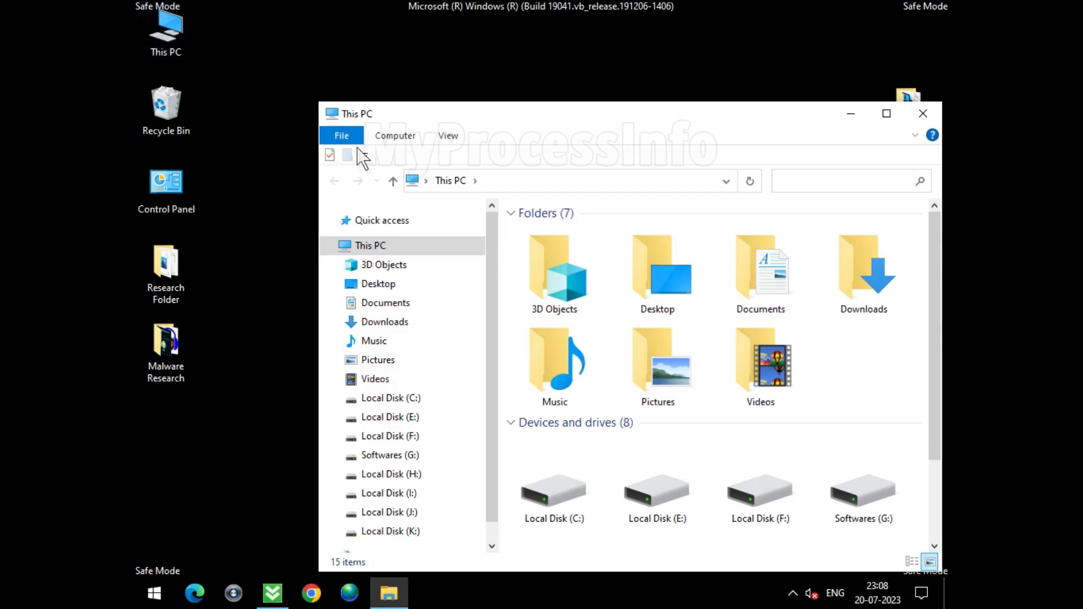
click(426, 397)
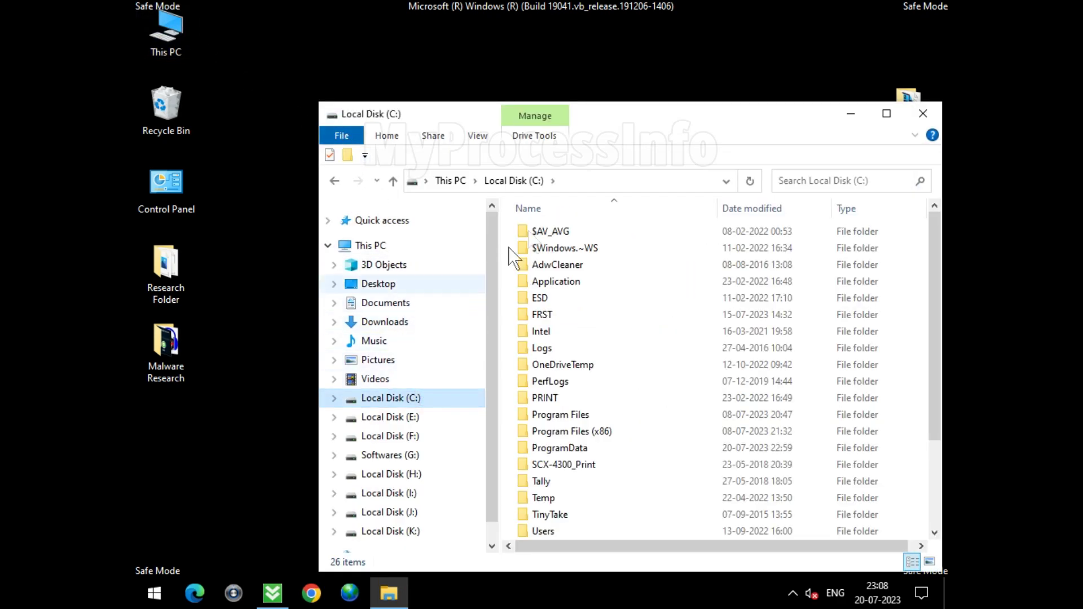
double_click(618, 120)
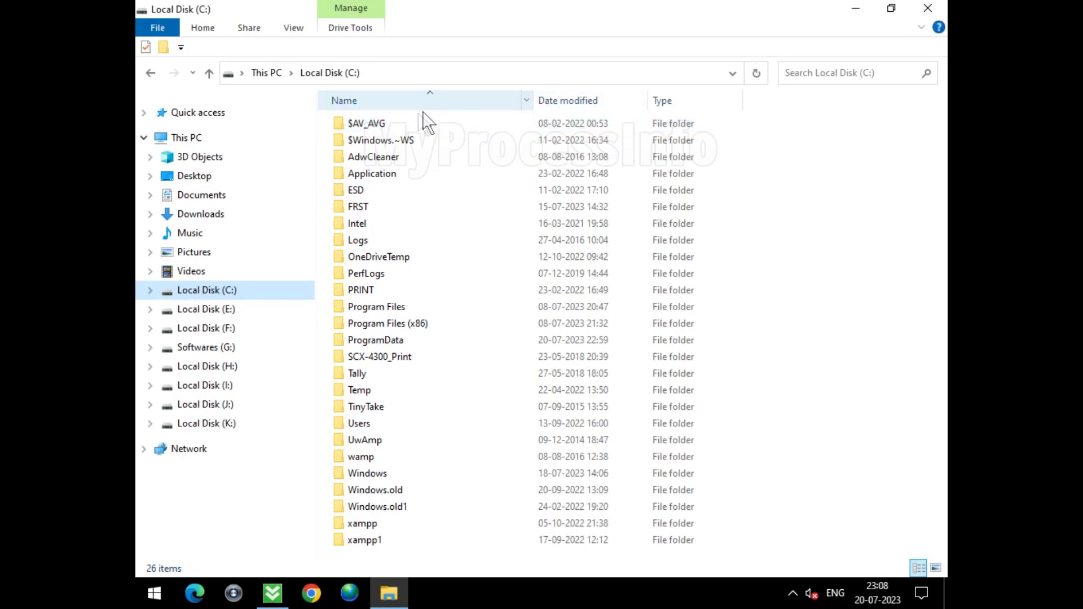
click(409, 345)
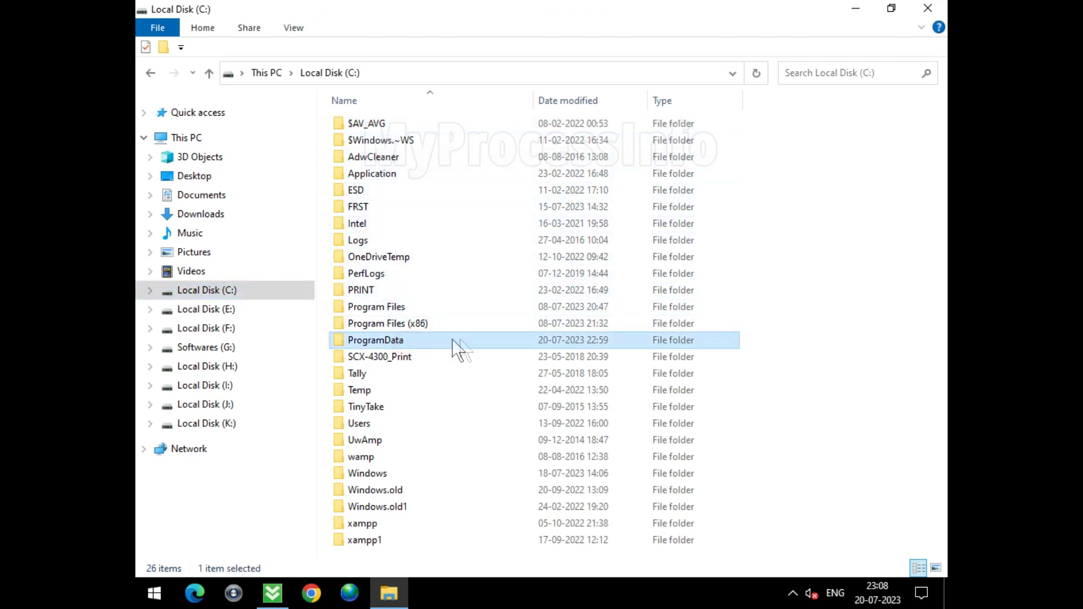
double_click(485, 341)
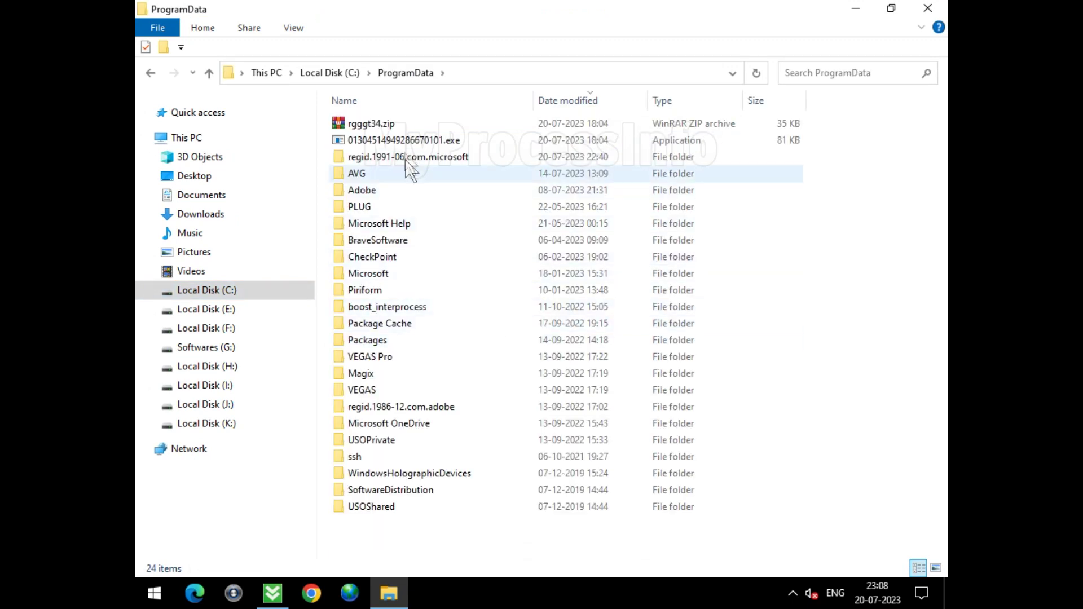
Open the Windows Defender folder inside ProgramData's Microsoft folder.
click(398, 274)
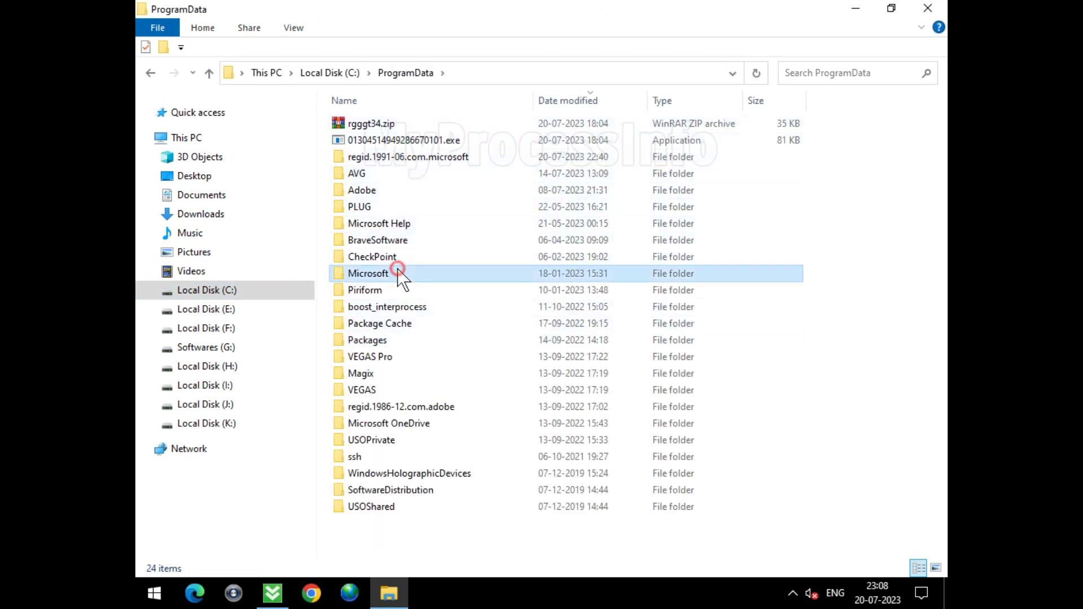
double_click(466, 268)
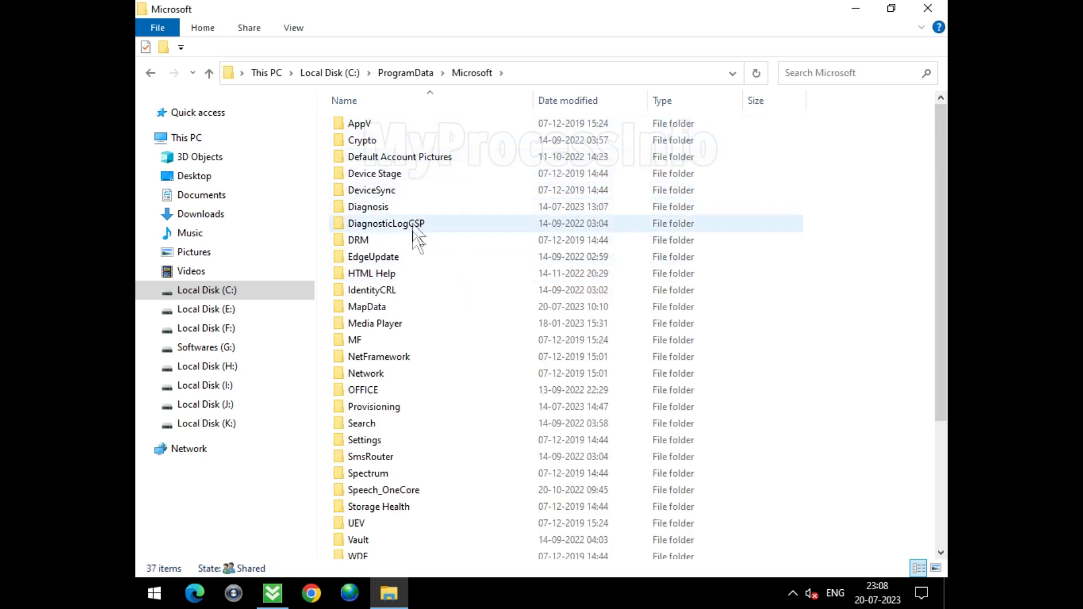
scroll(387, 499, down, 1)
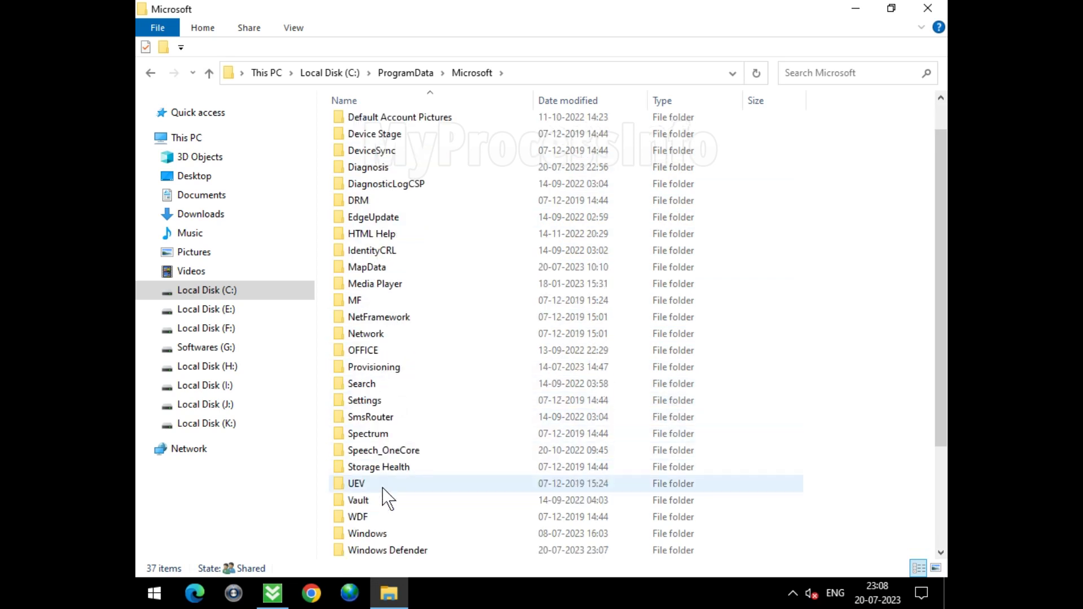
scroll(388, 499, down, 2)
click(449, 451)
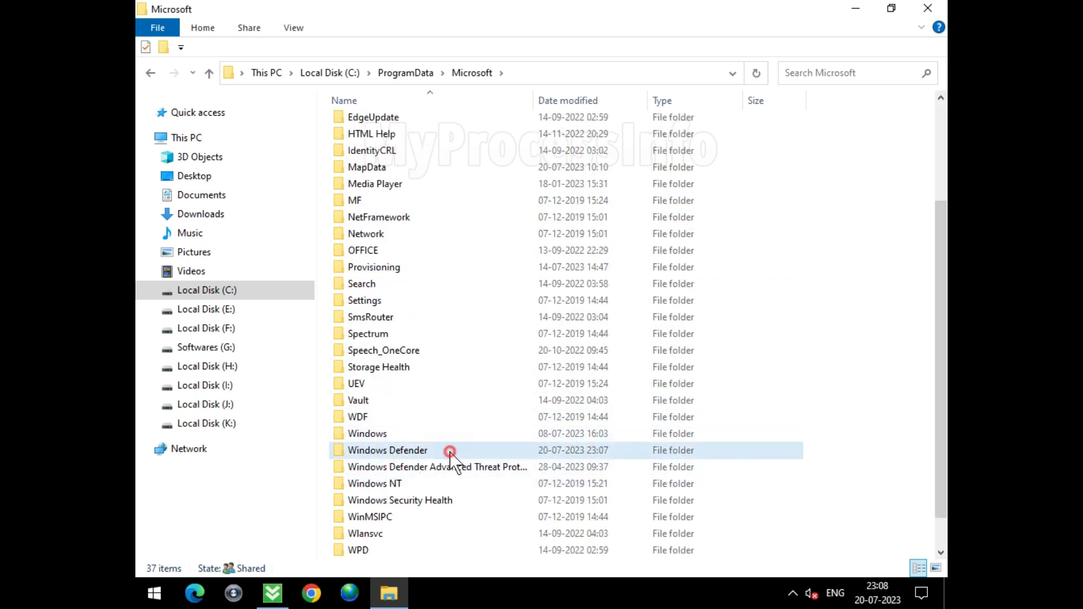
double_click(509, 454)
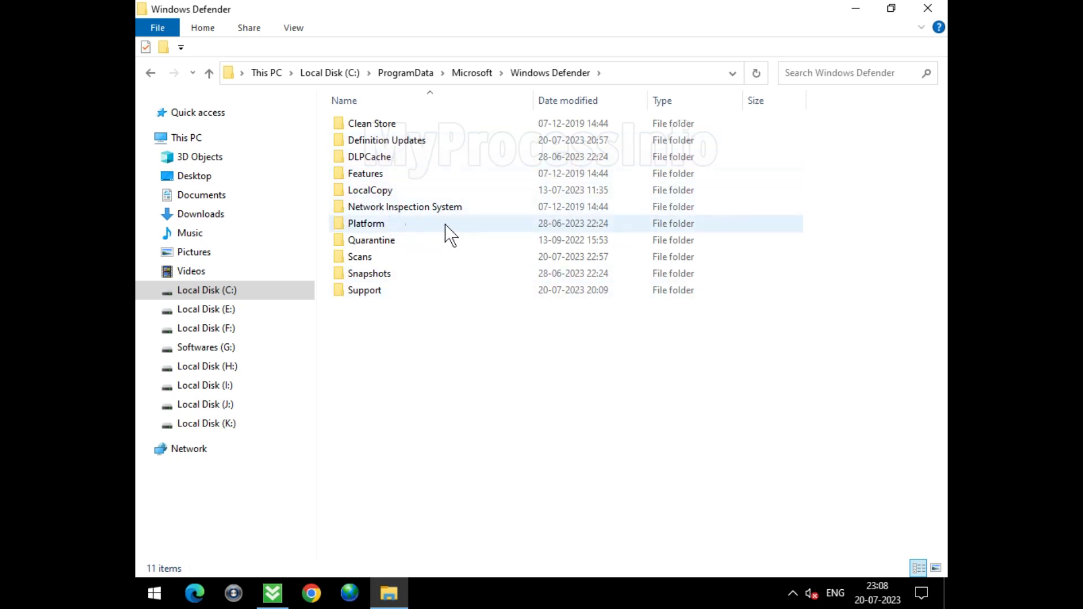
Delete the Quarantine folder from the Windows Defender folder.
click(393, 241)
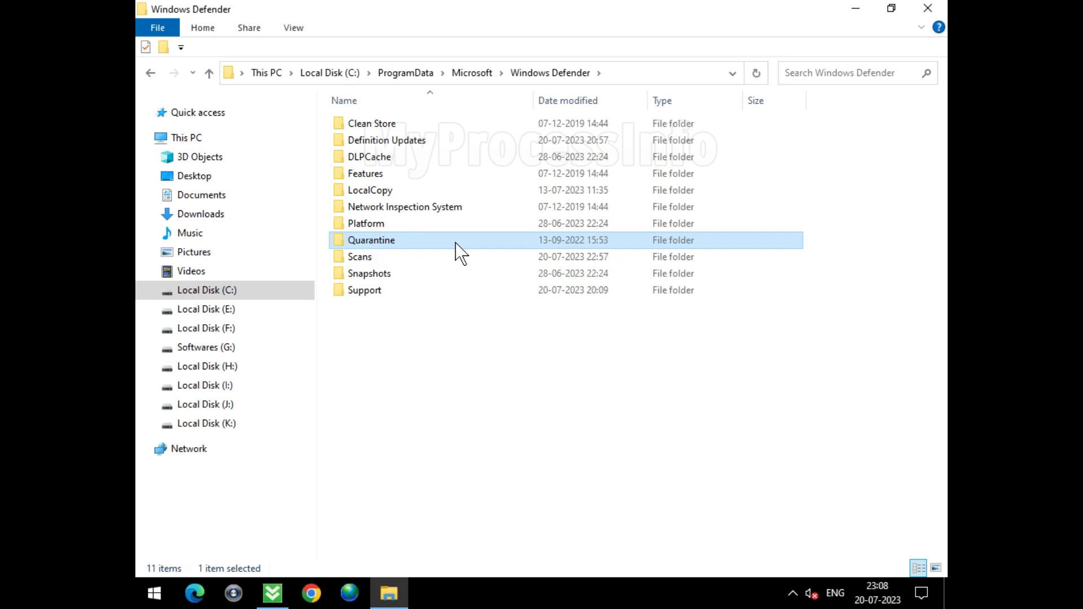
right_click(456, 244)
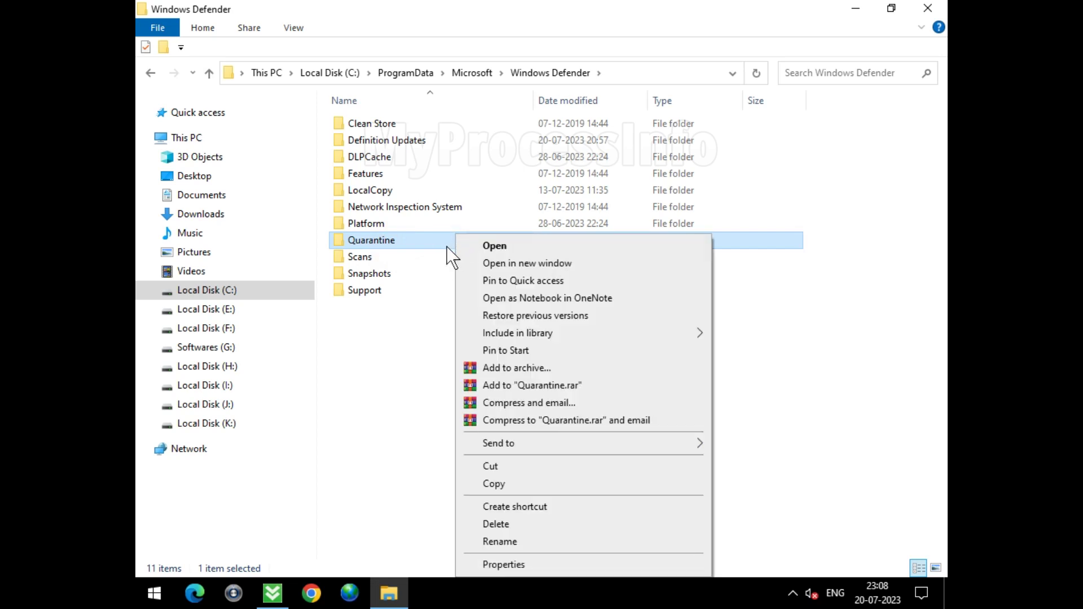
click(509, 520)
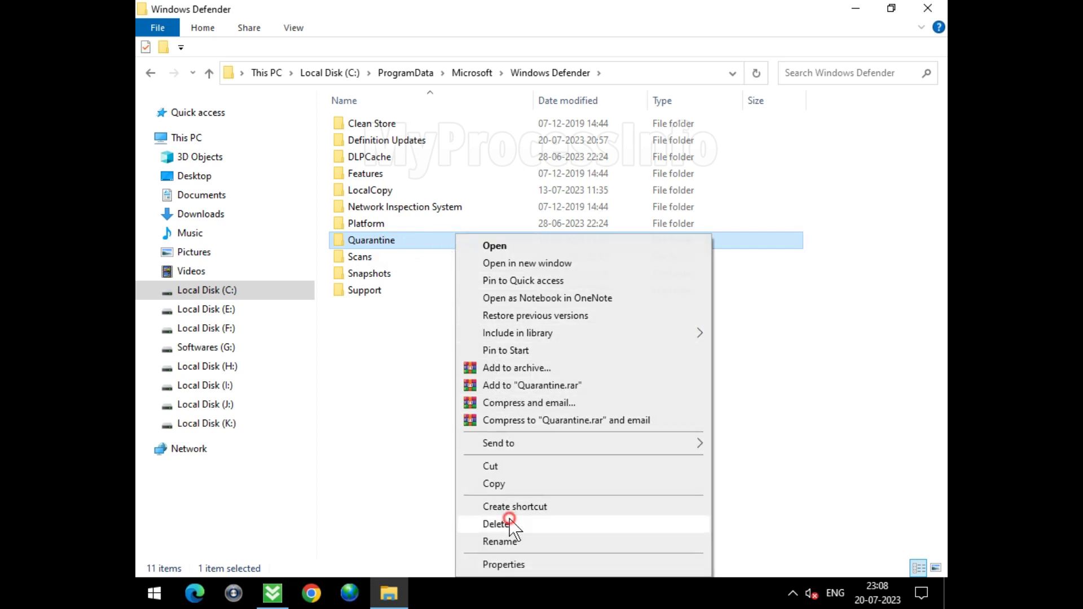
Delete the Results folder from Windows Defender's Scans\History folder and close the file window.
double_click(409, 241)
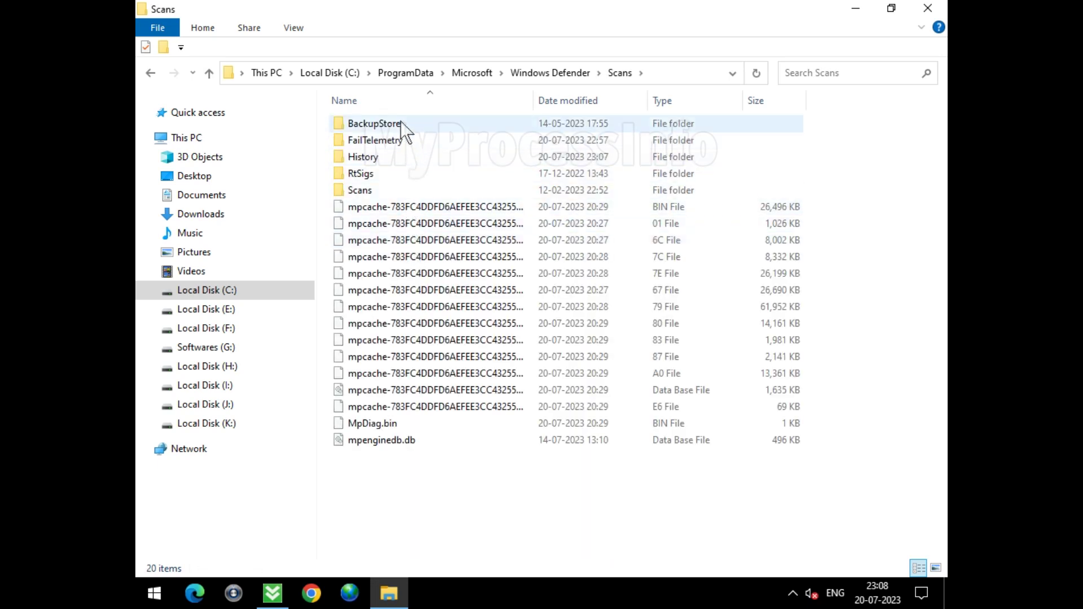
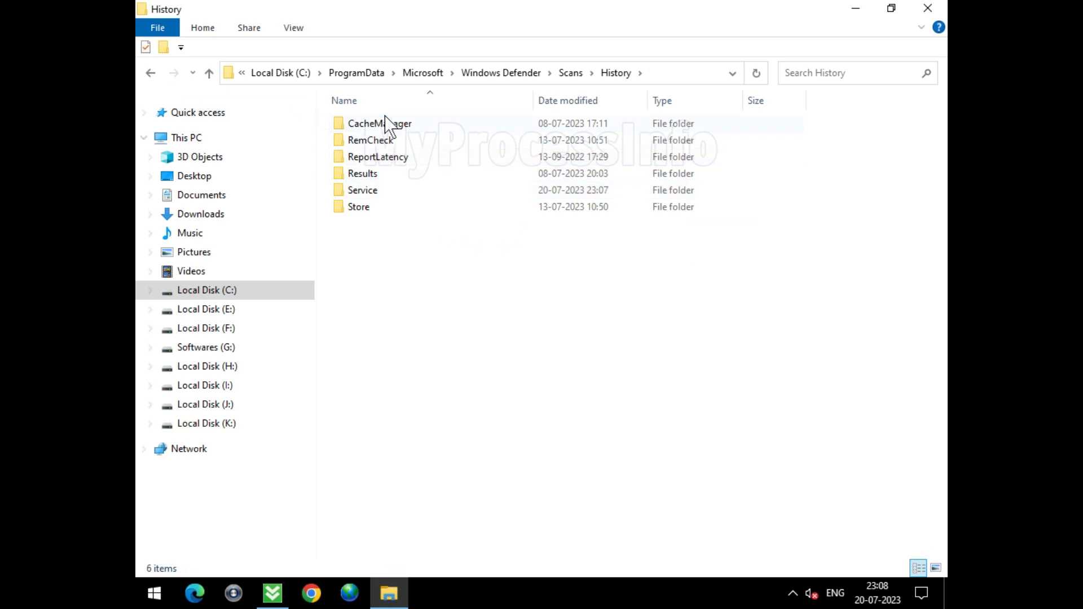
right_click(394, 173)
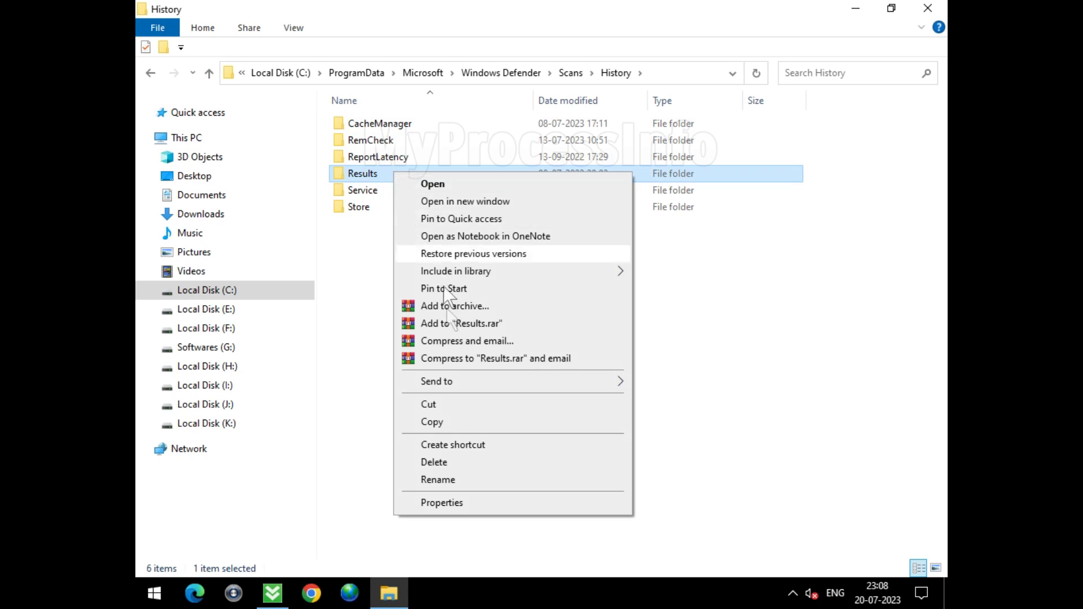
click(452, 461)
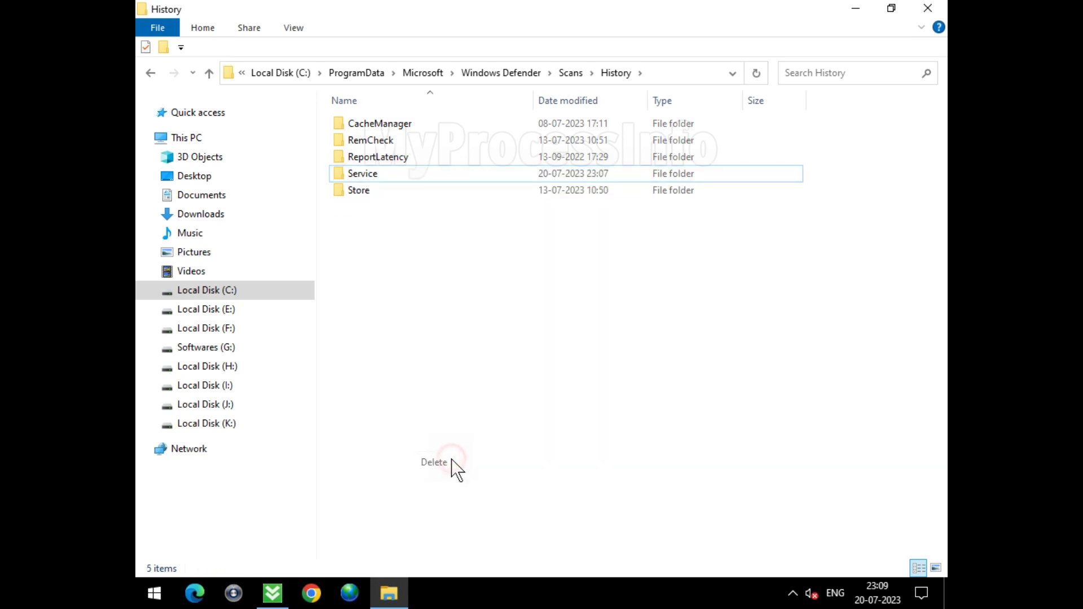
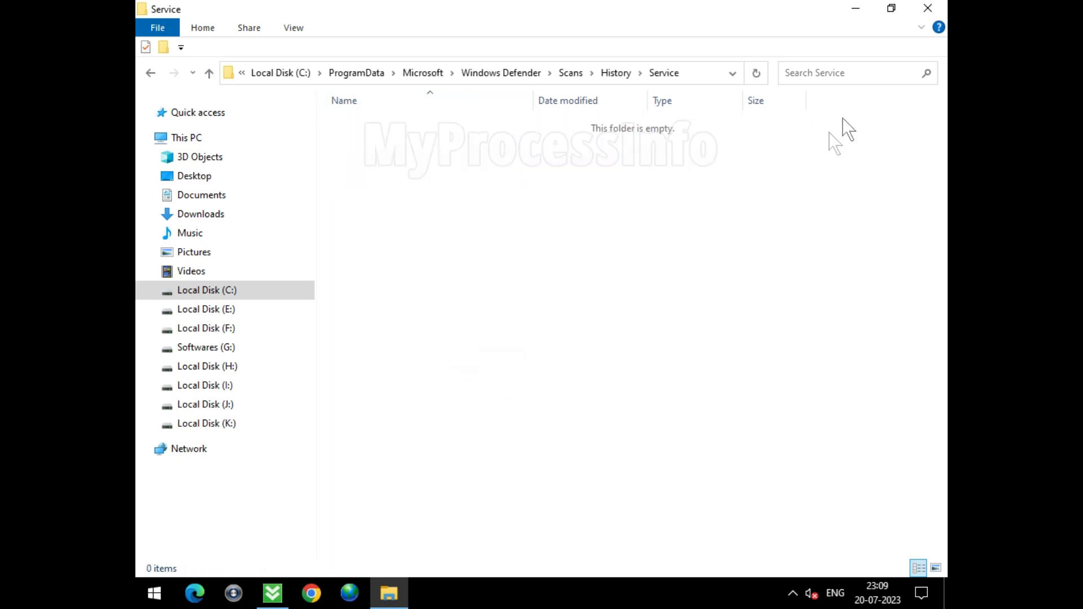
click(931, 11)
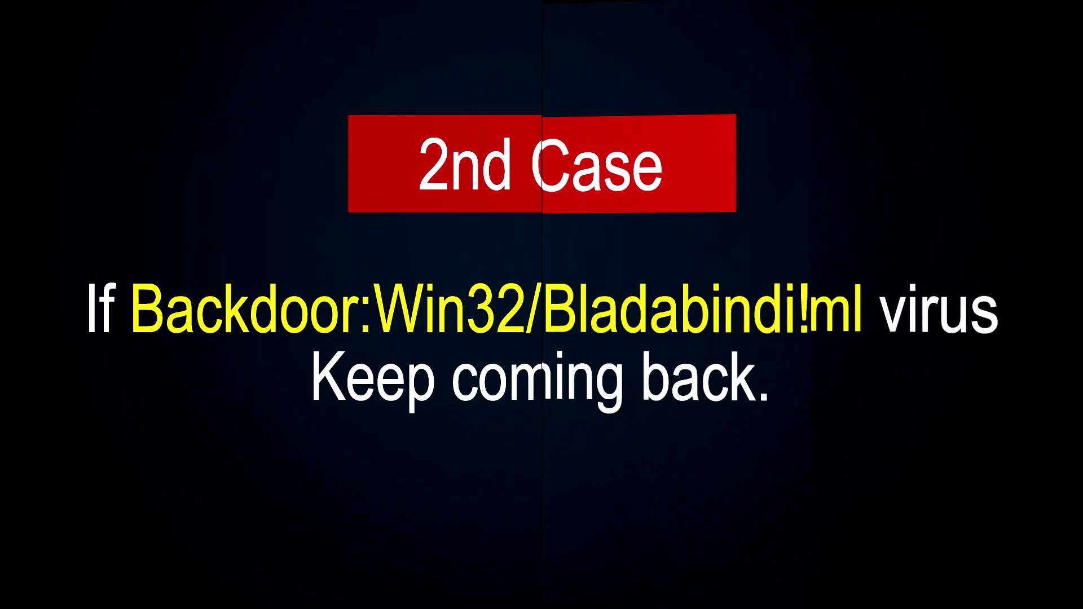
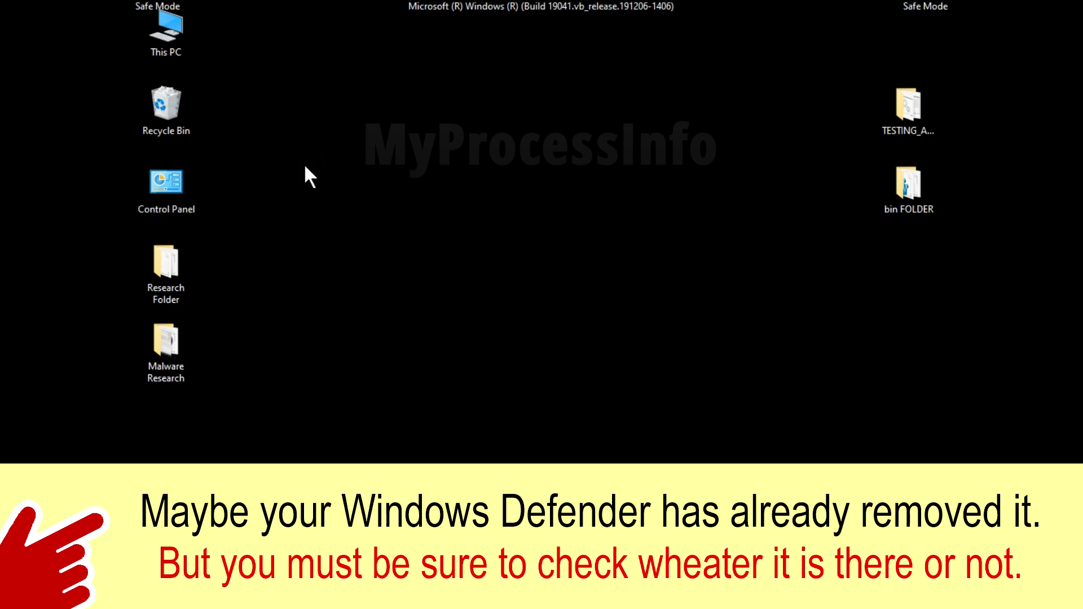
Browse to Local Disk (C:) in a maximized file window and open the 123 profile folder under Users.
click(175, 32)
double_click(174, 32)
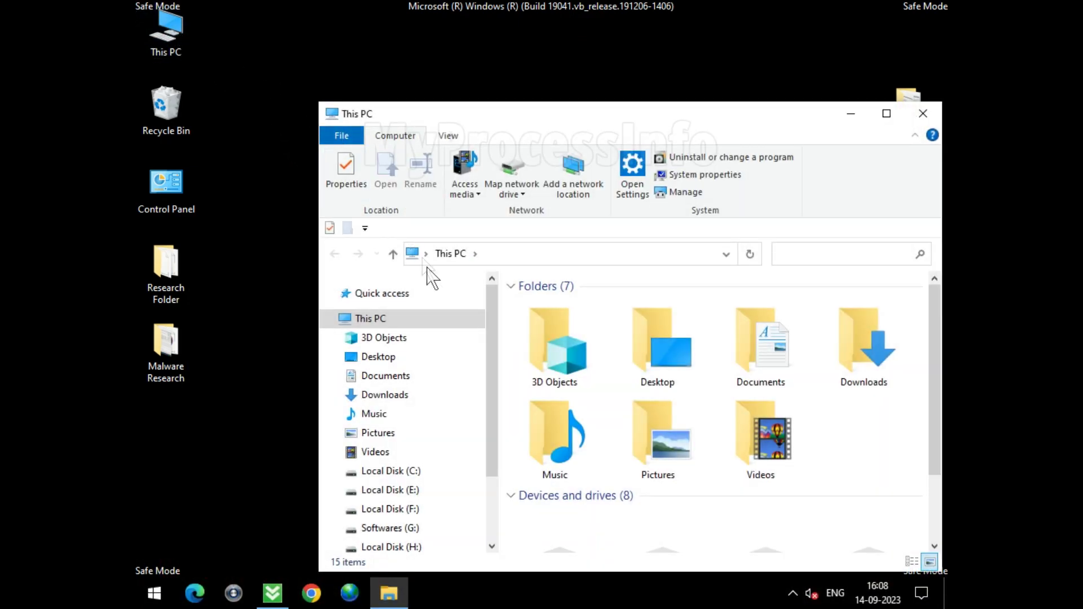
click(459, 471)
click(739, 121)
double_click(739, 121)
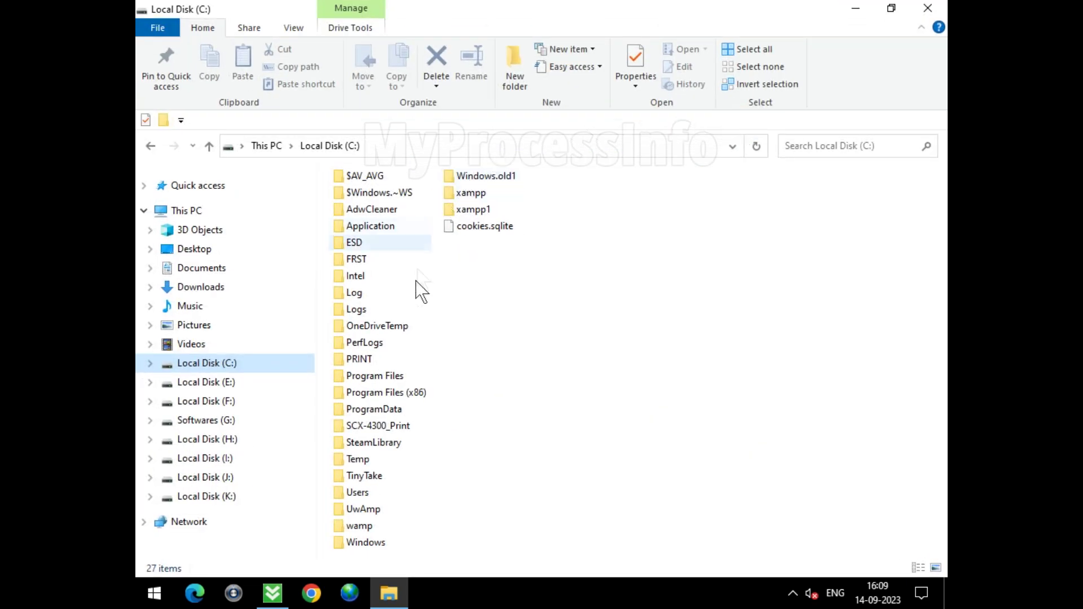
click(384, 494)
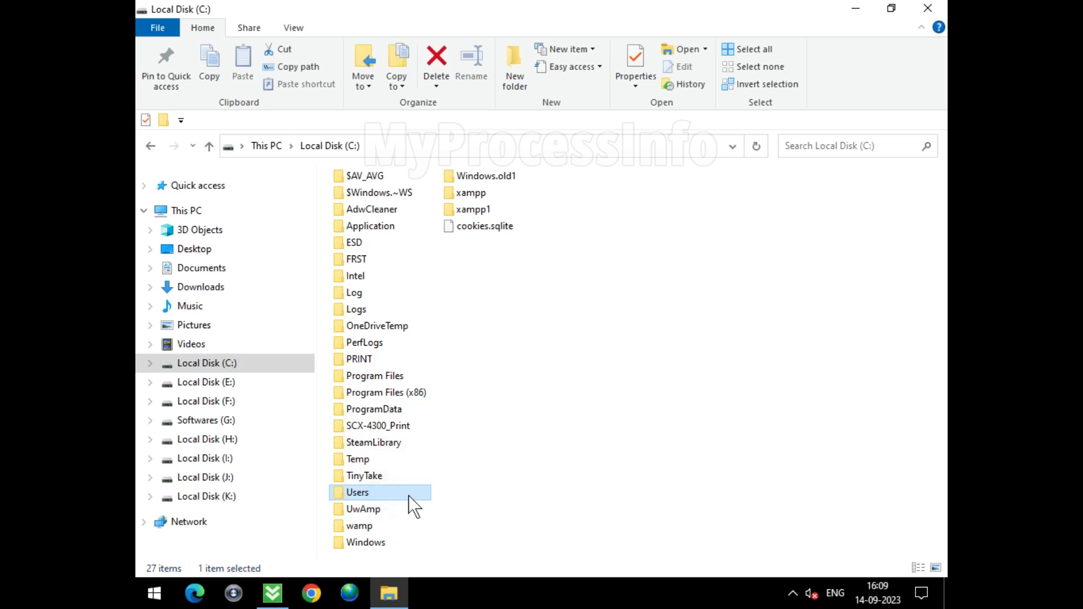
double_click(408, 494)
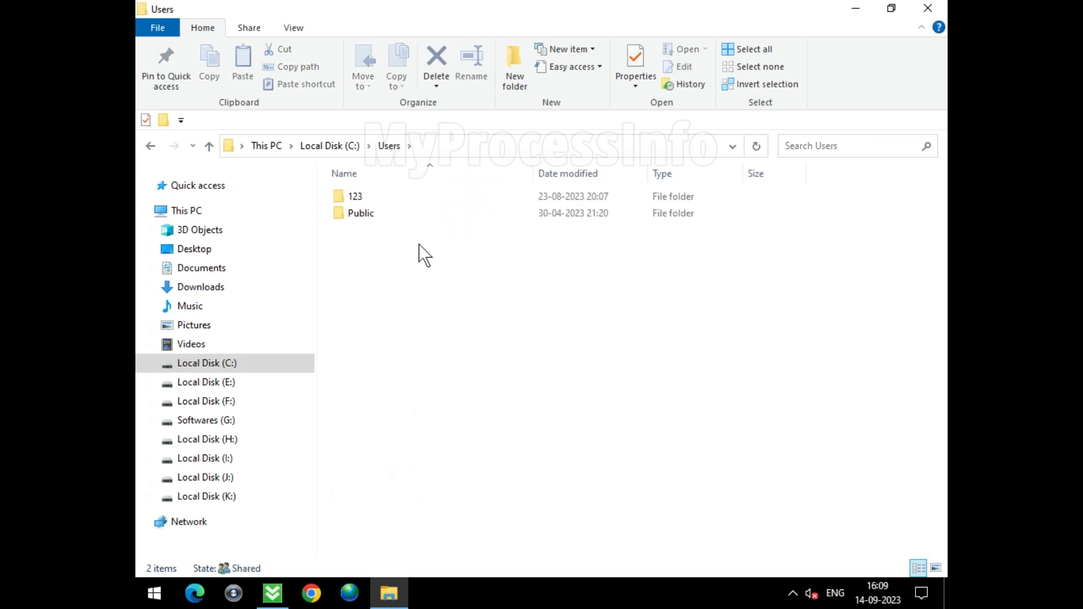
click(405, 194)
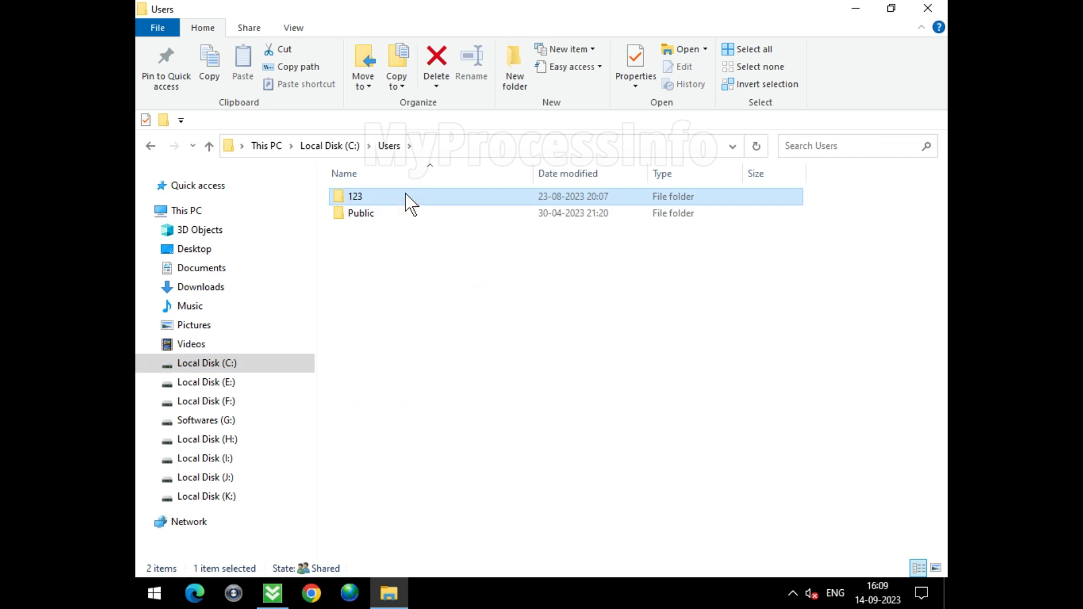
double_click(404, 195)
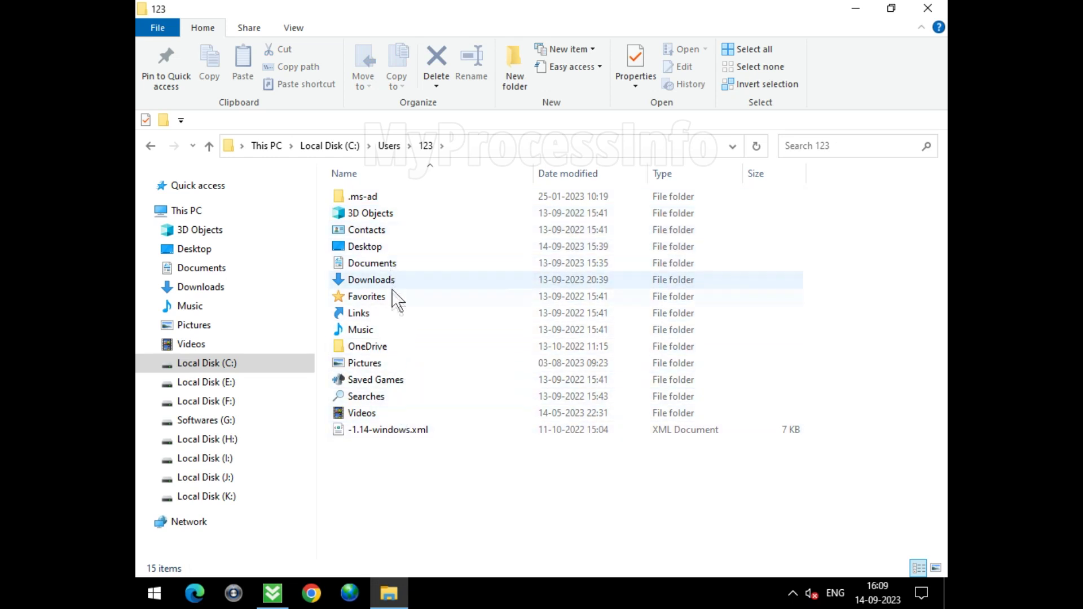
Show hidden items in the profile folder and open its AppData\Roaming folder.
click(293, 27)
click(761, 84)
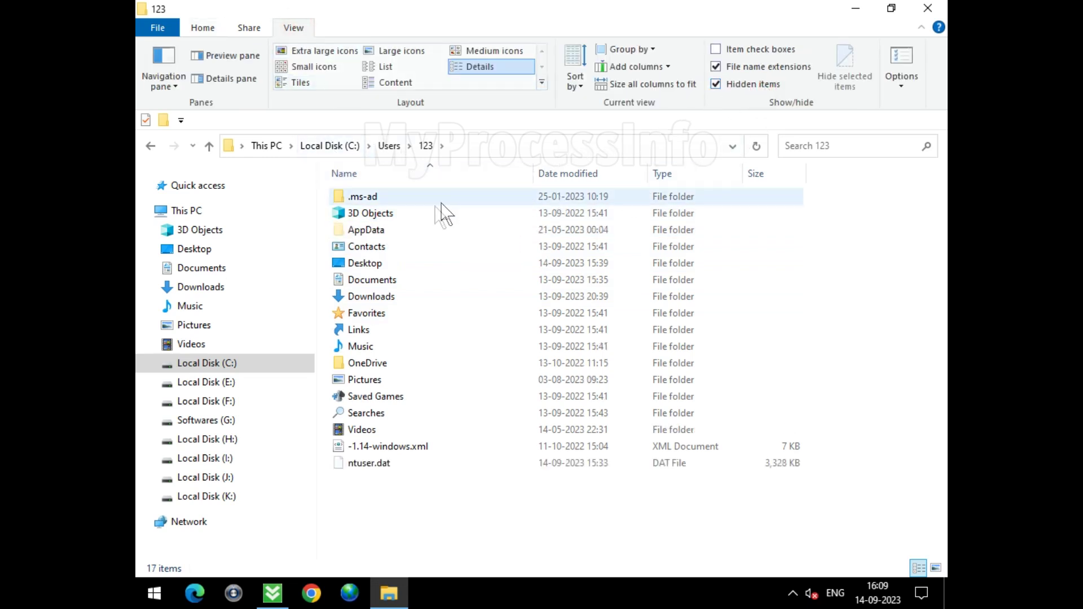
click(471, 233)
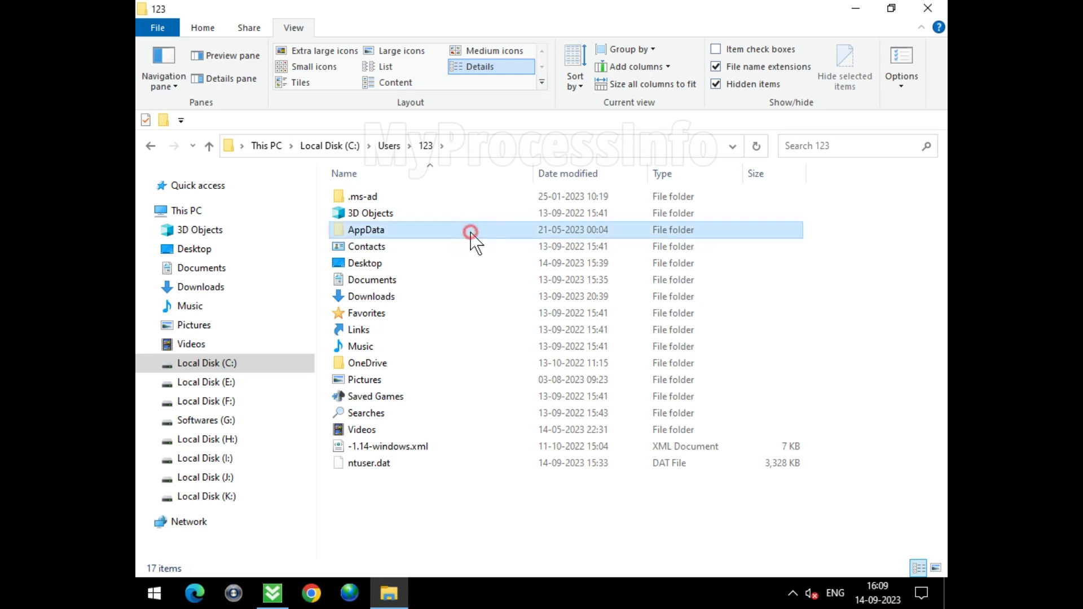
double_click(429, 235)
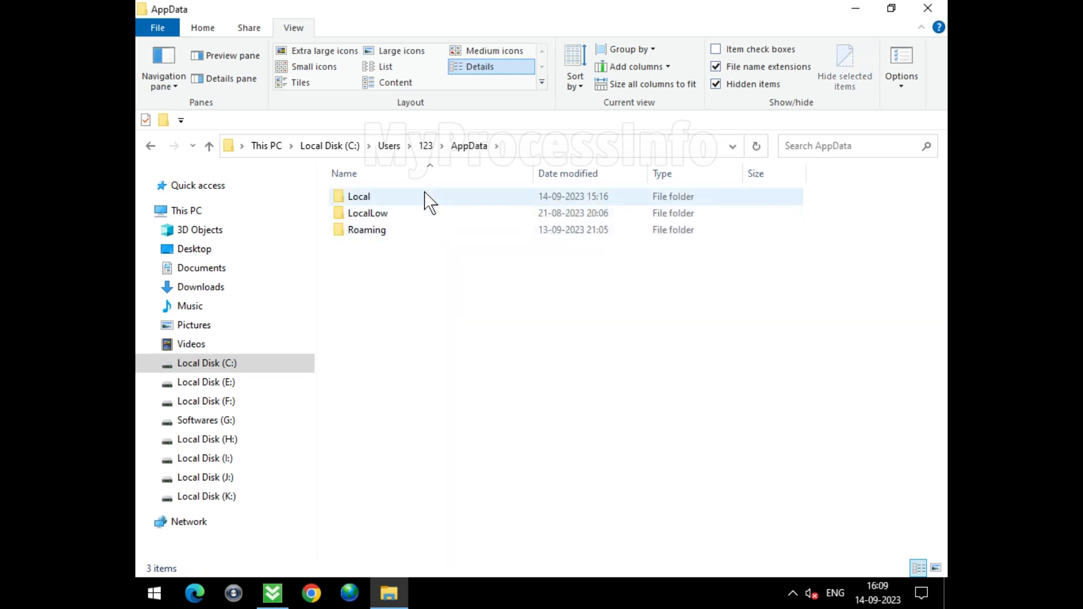
click(434, 233)
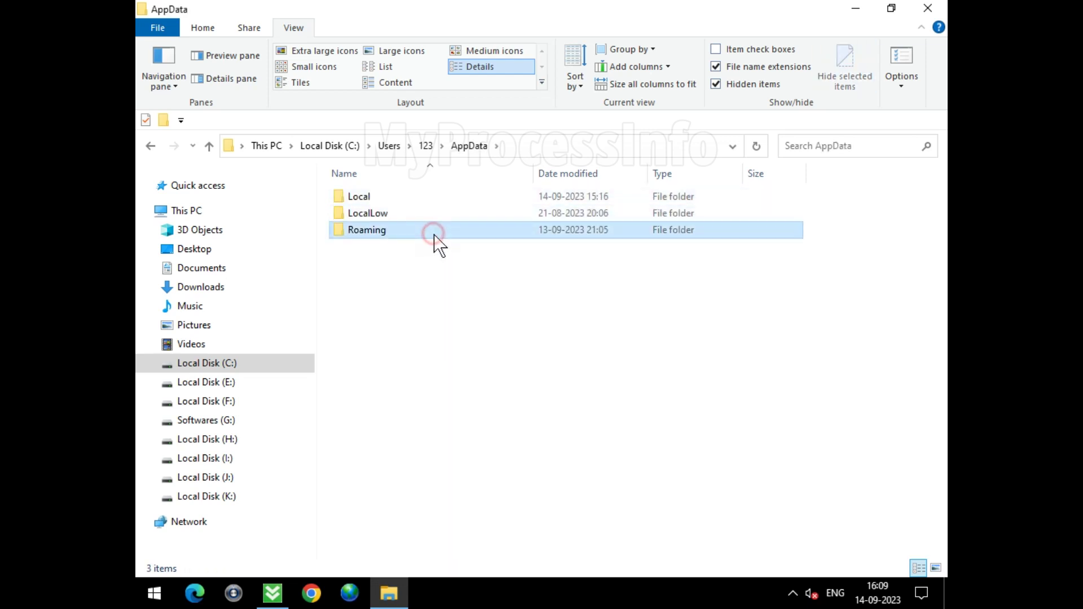
double_click(473, 231)
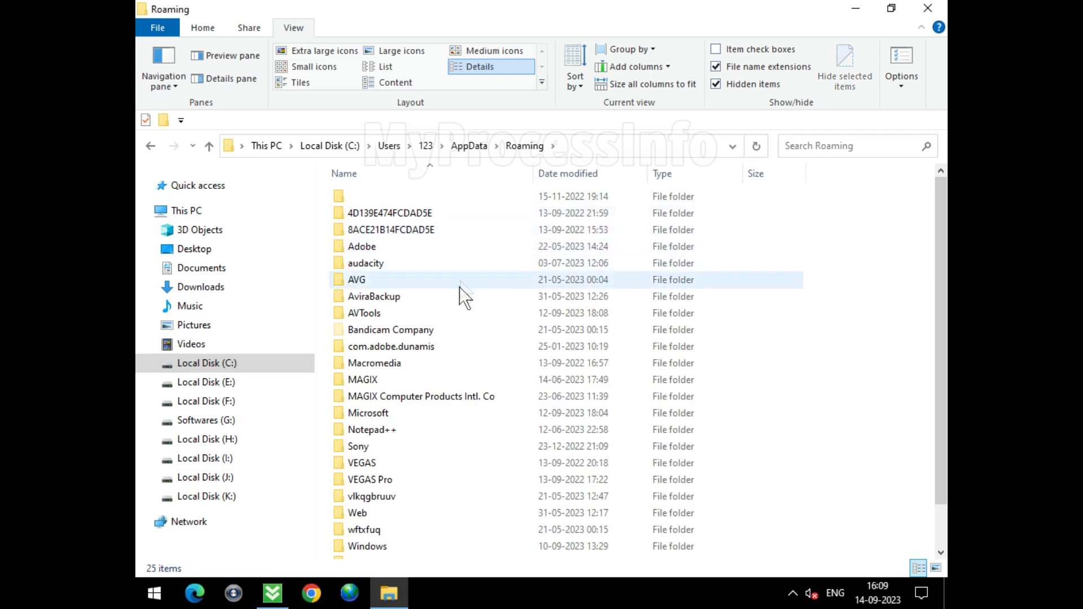
Delete setup.exe from the x0Jsekse3sx0 folder inside Roaming and close the file window.
scroll(459, 350, down, 1)
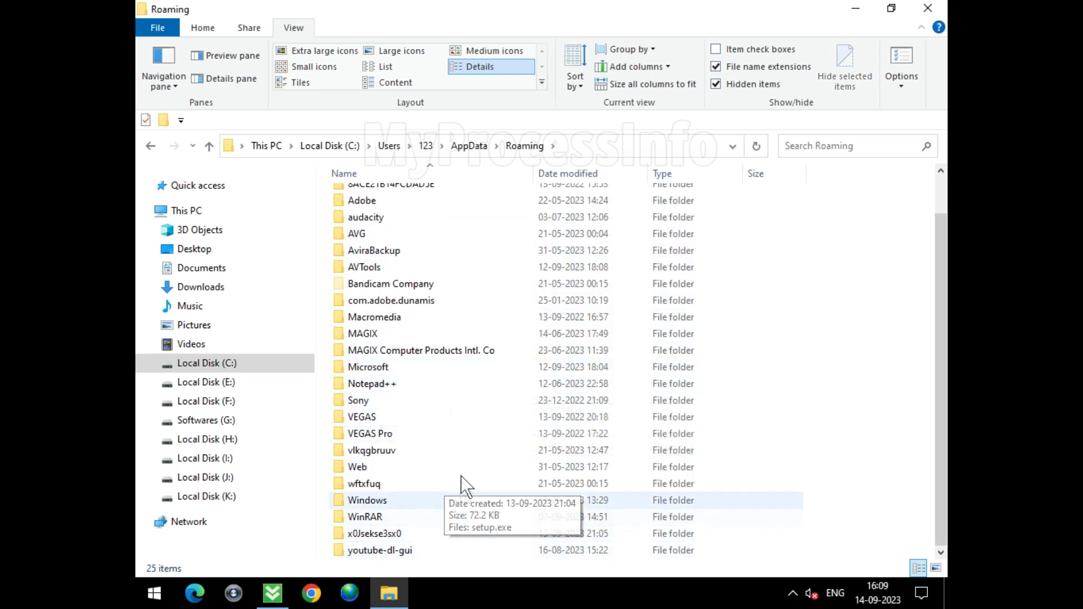
click(460, 533)
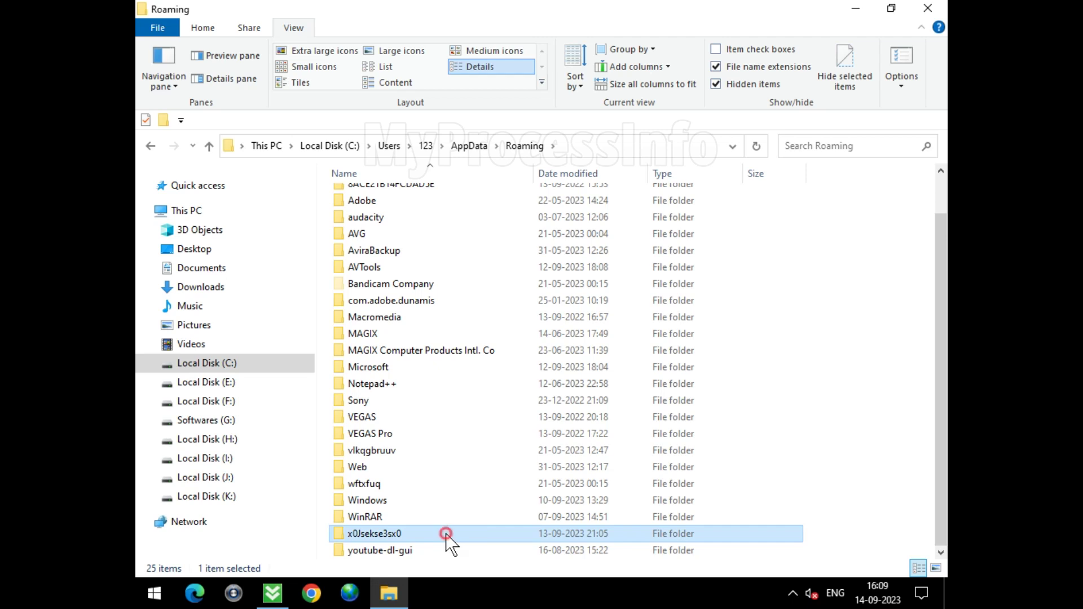
double_click(446, 533)
click(389, 198)
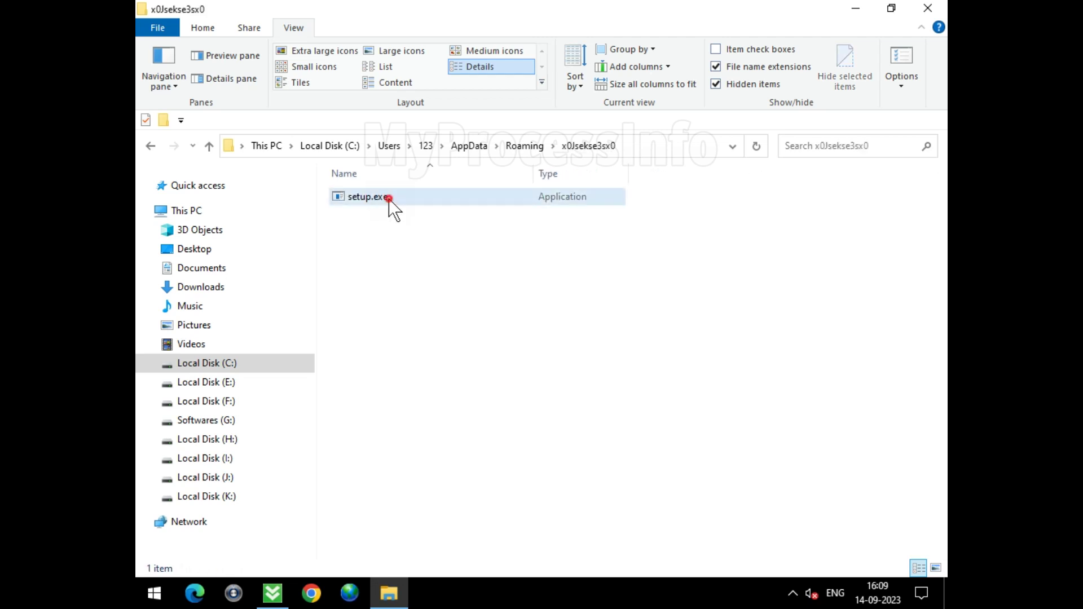
right_click(401, 195)
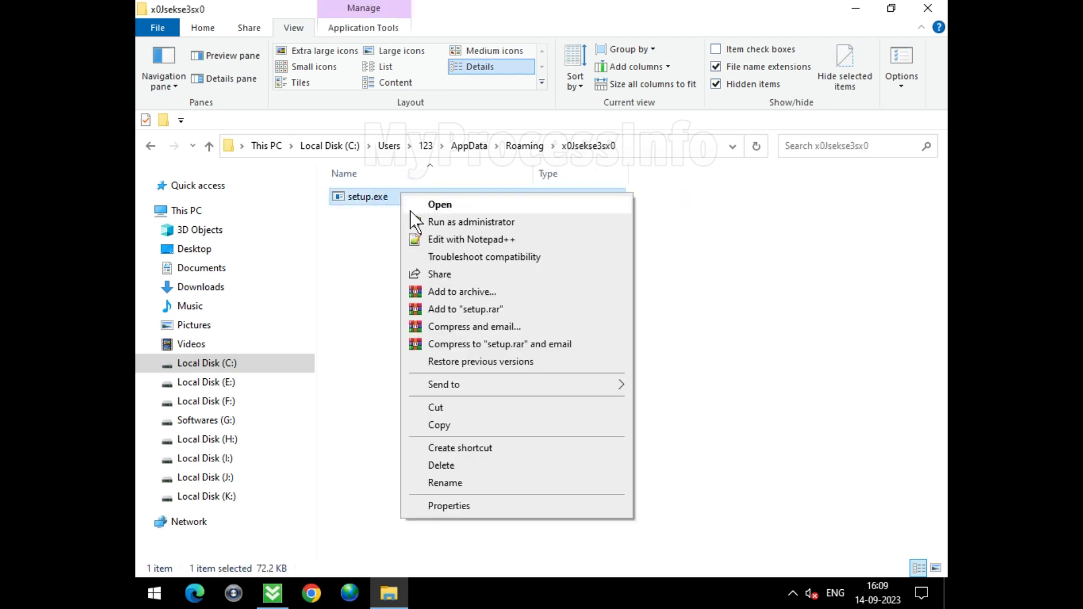
click(543, 468)
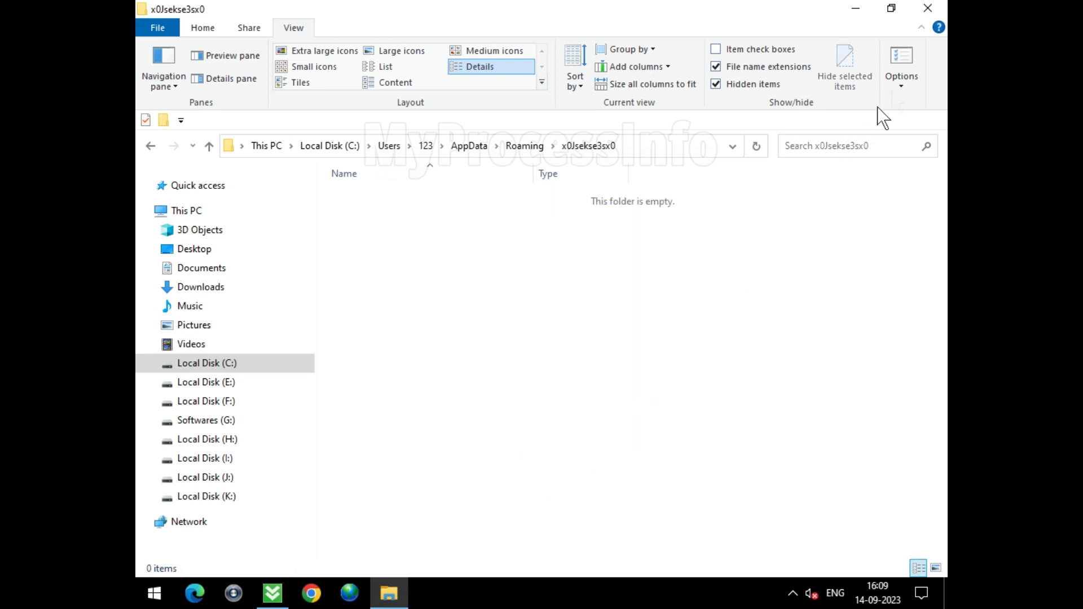
click(941, 11)
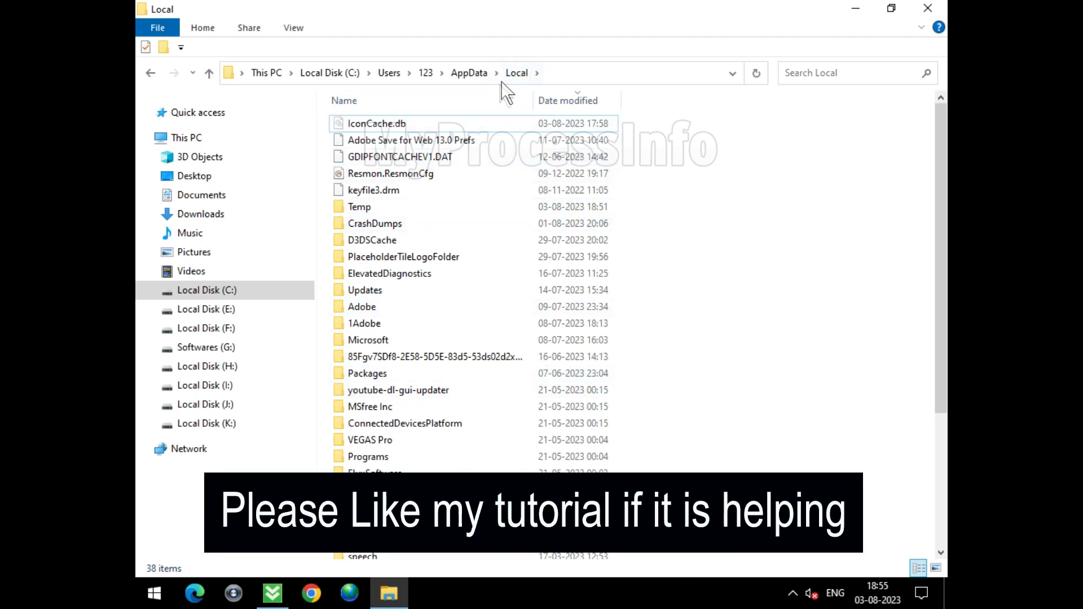
Open the Temp folder inside AppData\Local and check the setup.exe file in its _ls_m5x0 subfolder.
click(482, 211)
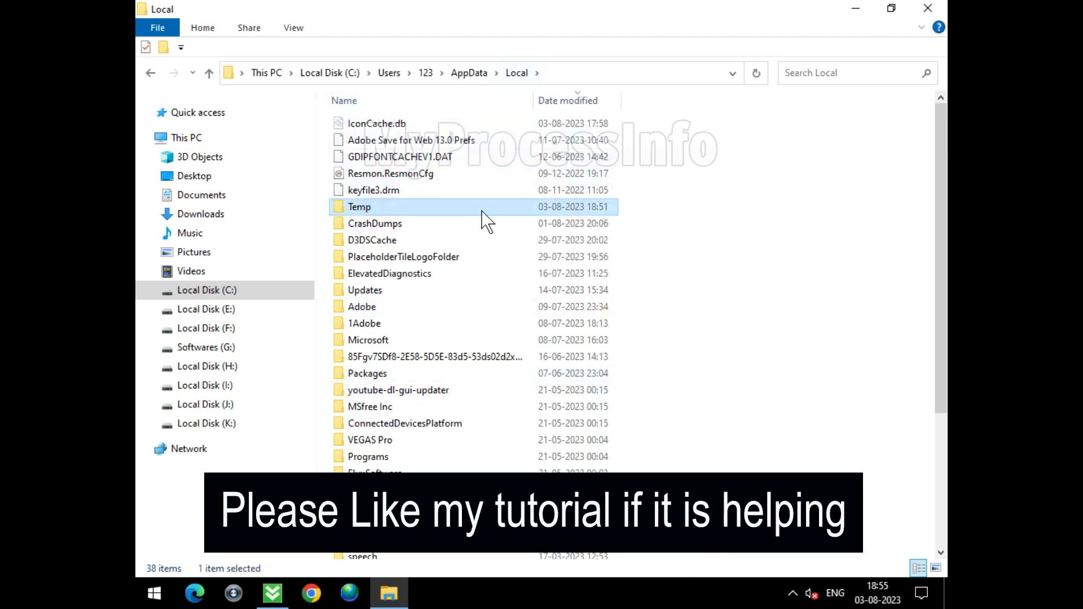
double_click(482, 211)
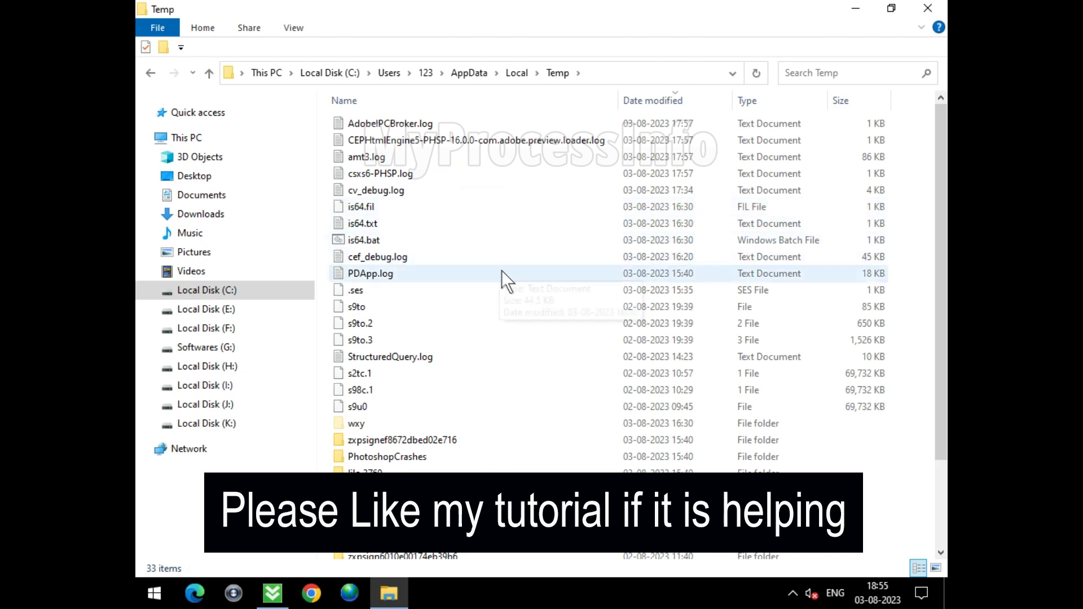
scroll(504, 278, down, 2)
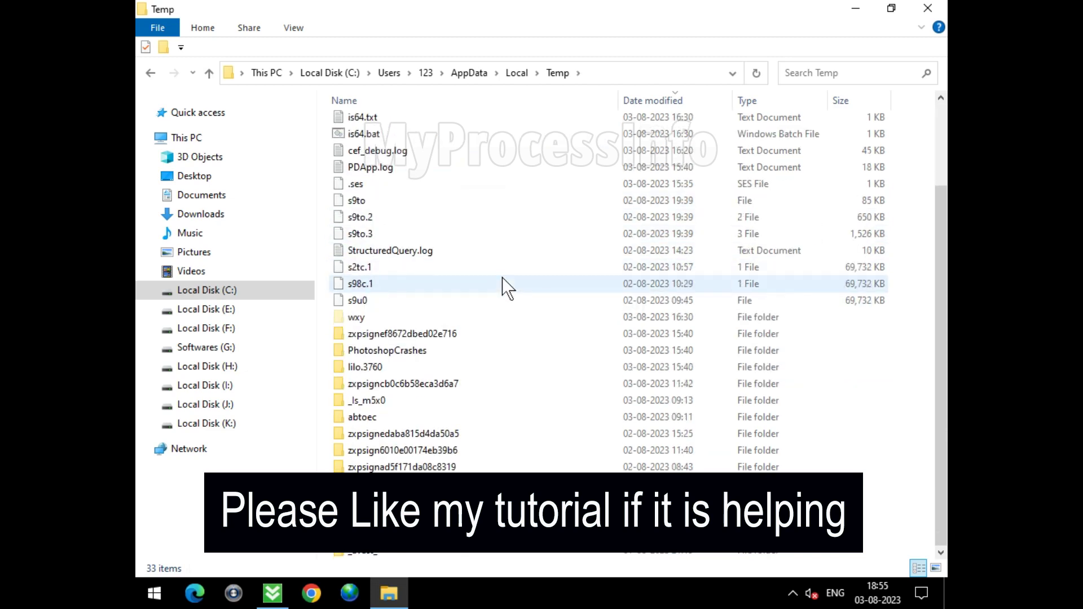
double_click(459, 402)
click(375, 126)
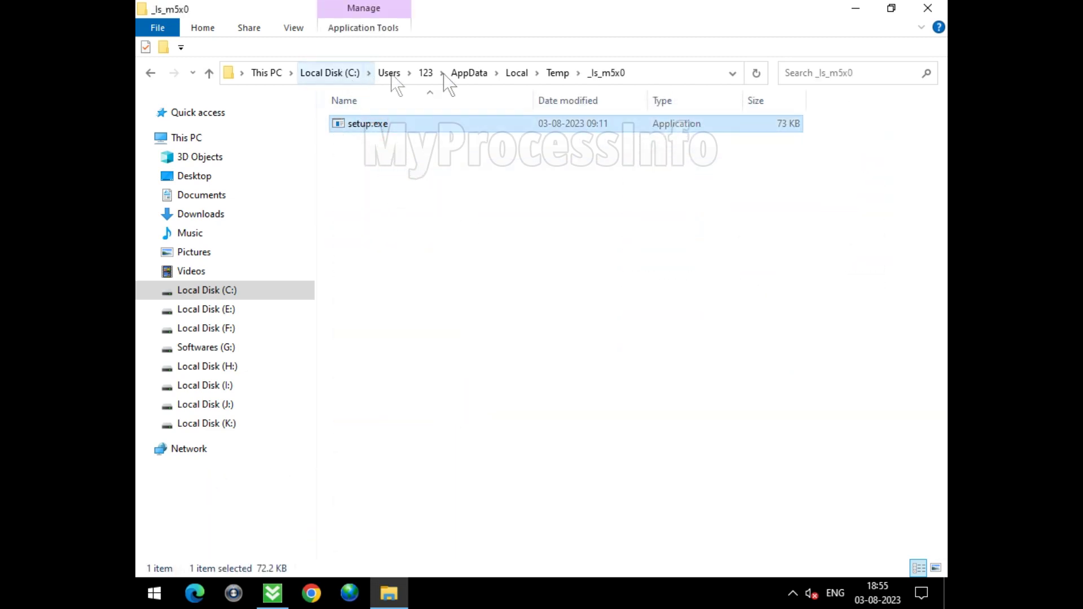
Return to the Temp folder and delete all of its files and folders.
click(559, 74)
click(538, 293)
right_click(539, 293)
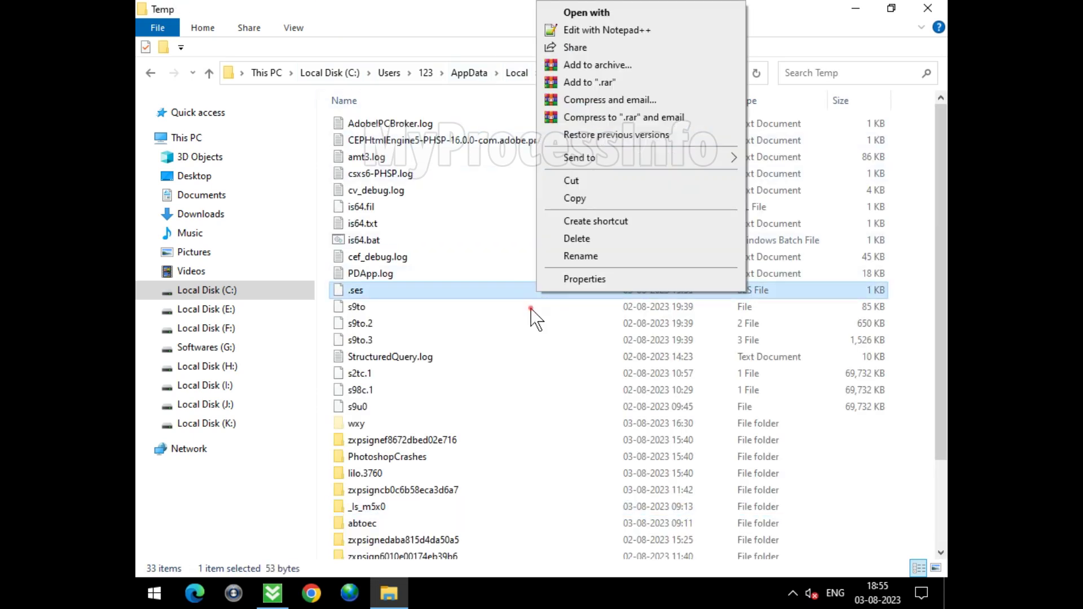
click(541, 307)
scroll(540, 307, down, 2)
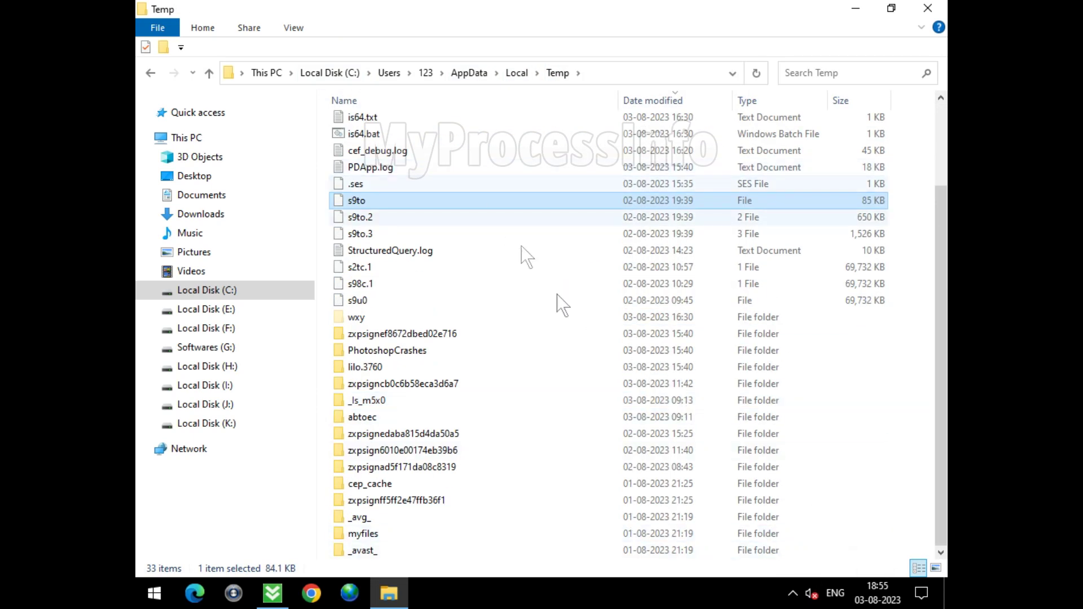
scroll(556, 302, up, 2)
click(556, 223)
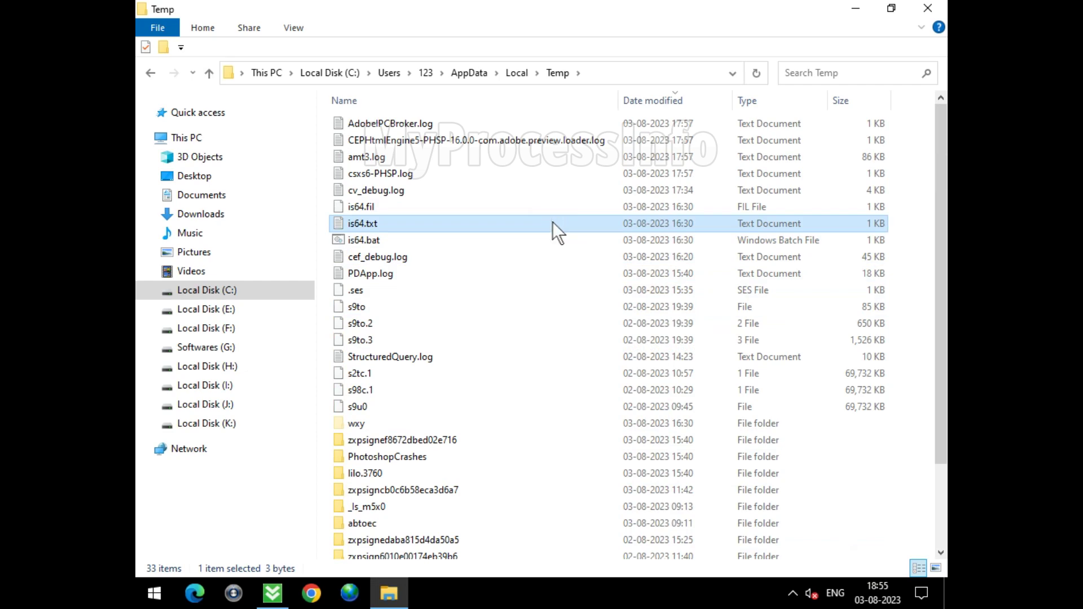
key(ctrl+a)
right_click(537, 213)
click(619, 418)
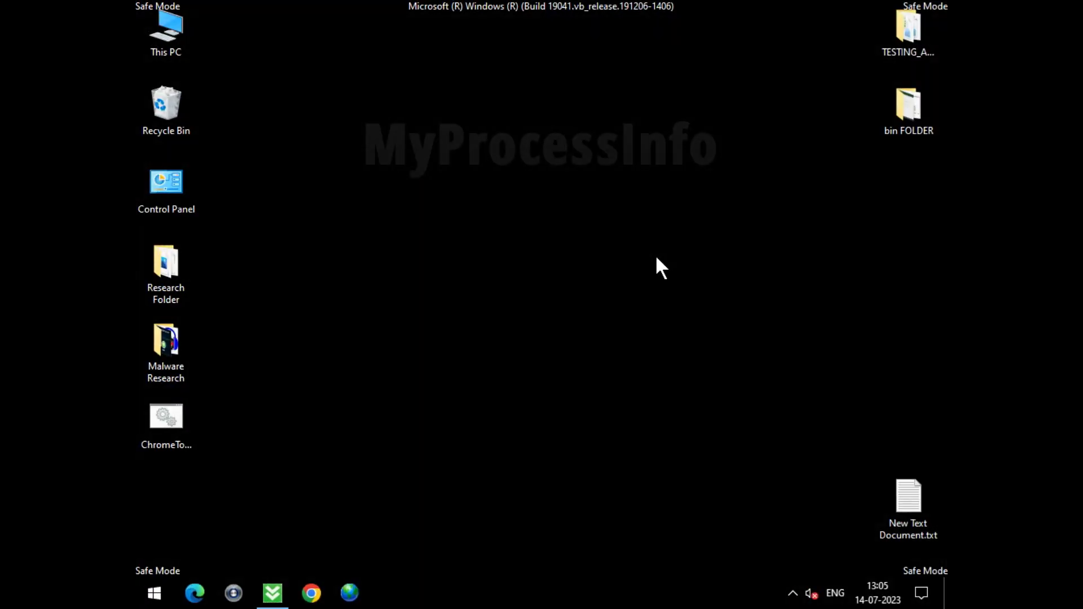
Launch System Configuration by running the msconfig command.
key(super+r)
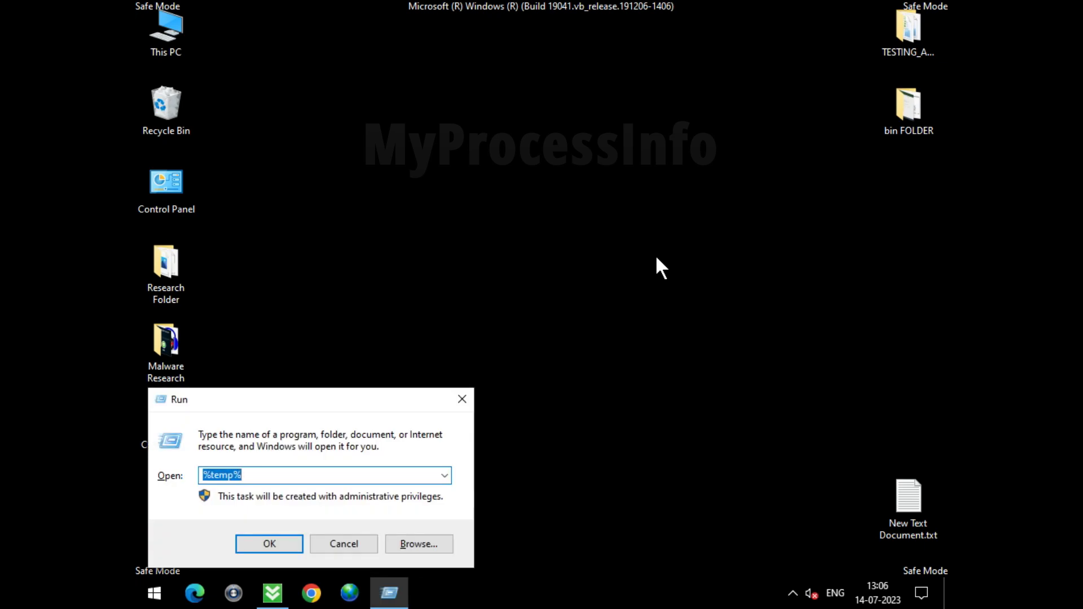
text(MS)
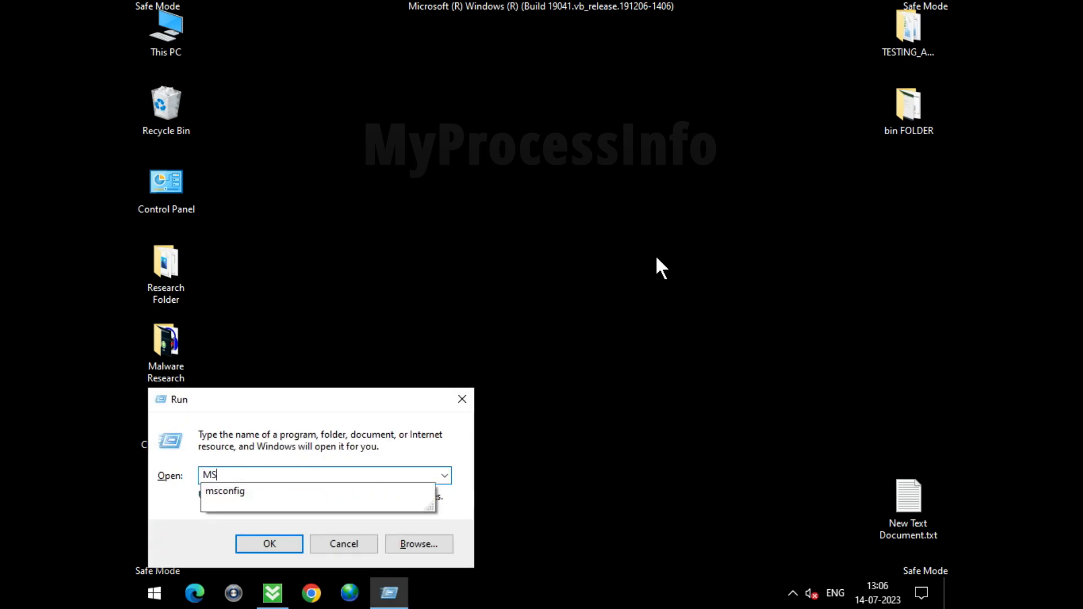
click(276, 493)
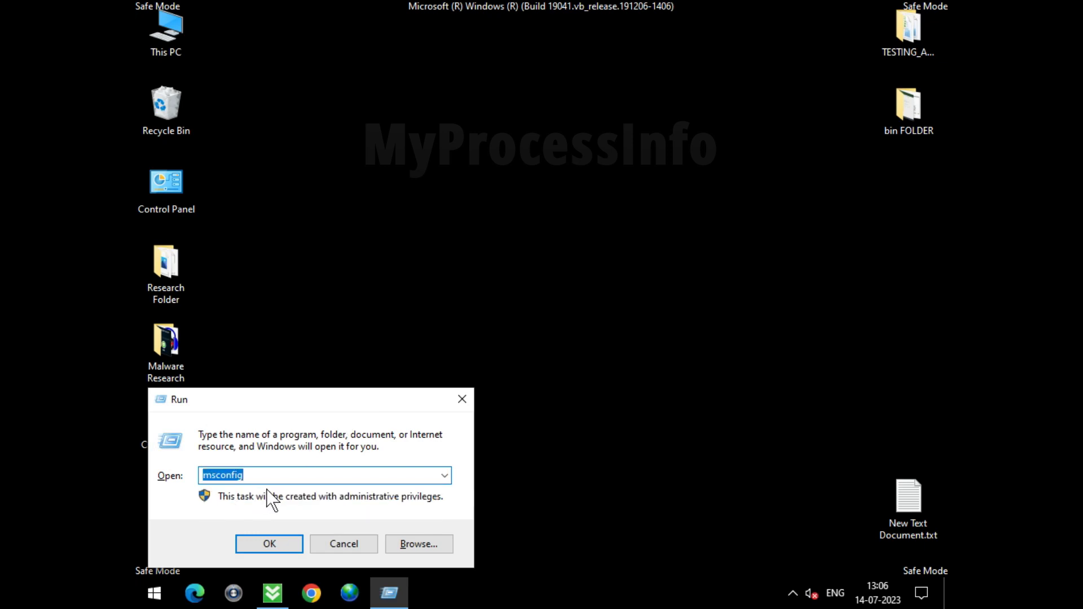
click(276, 539)
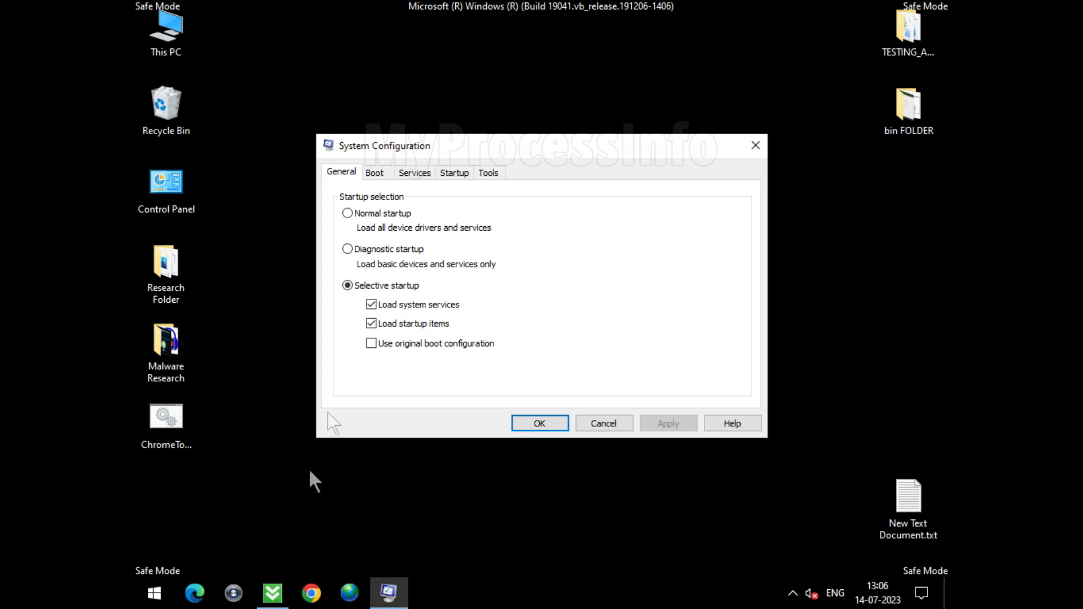
Set the startup selection to Normal startup, apply the change and restart the computer.
click(348, 214)
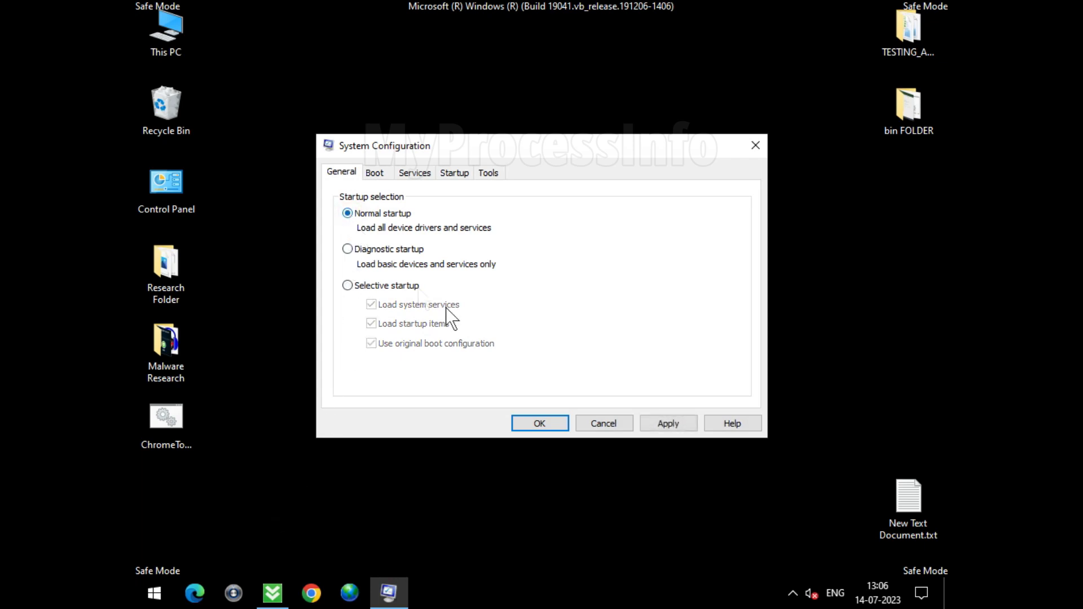
click(684, 423)
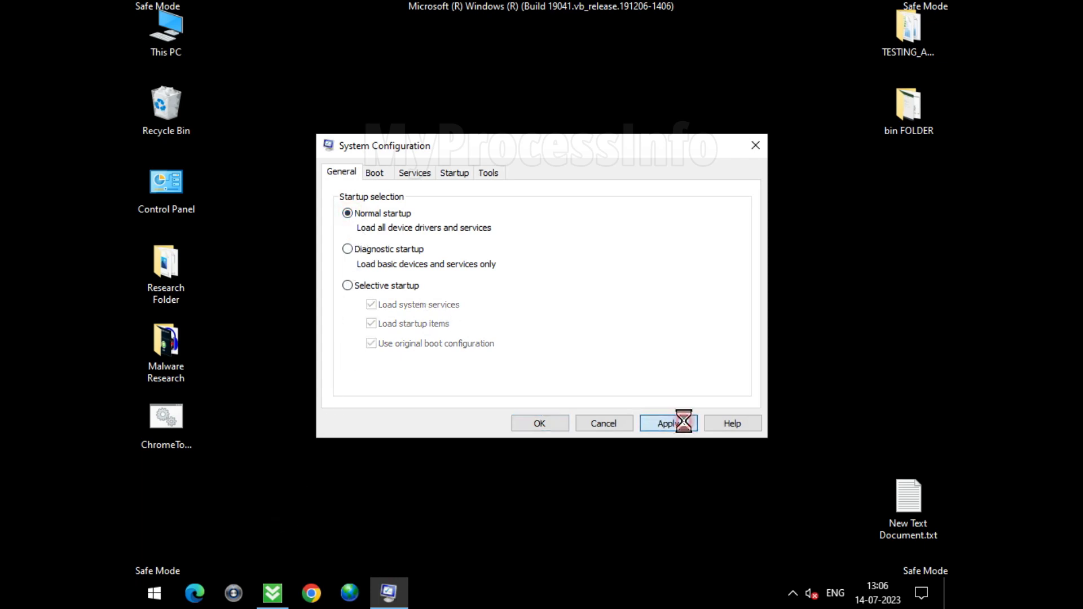
click(539, 423)
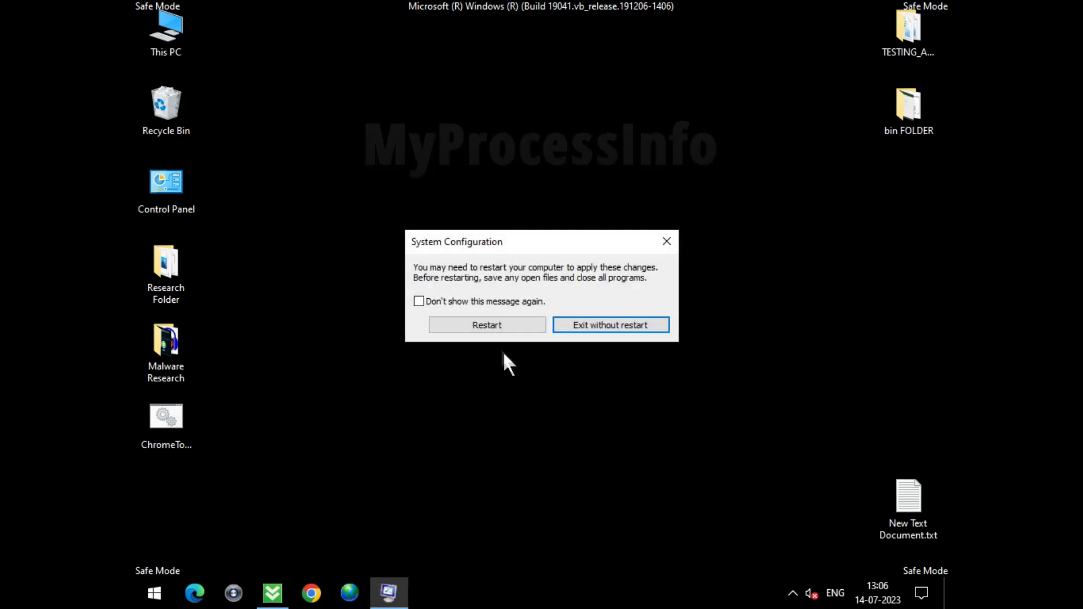
click(491, 327)
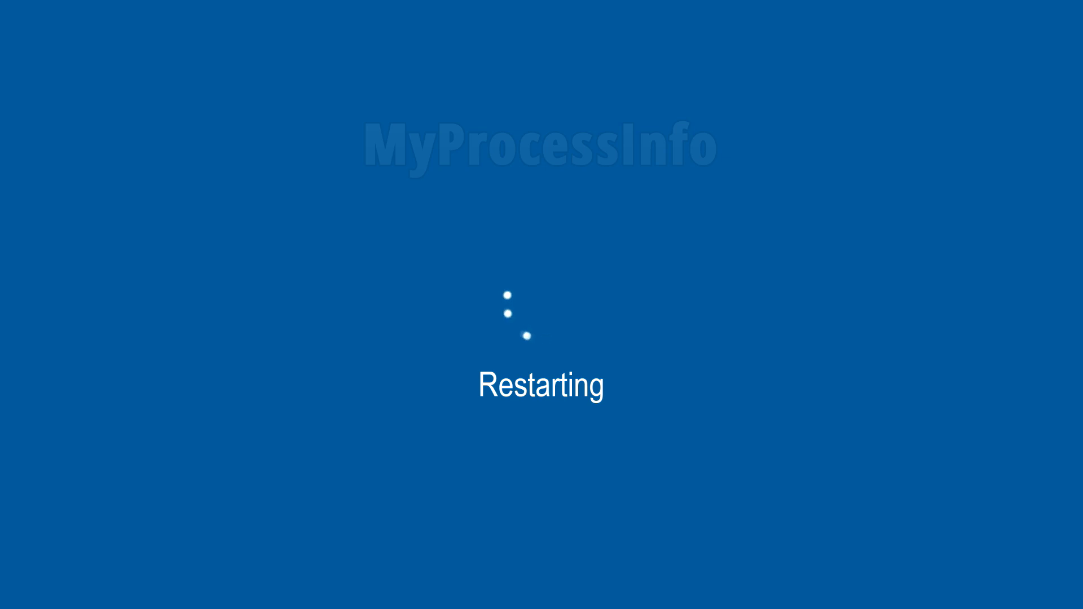